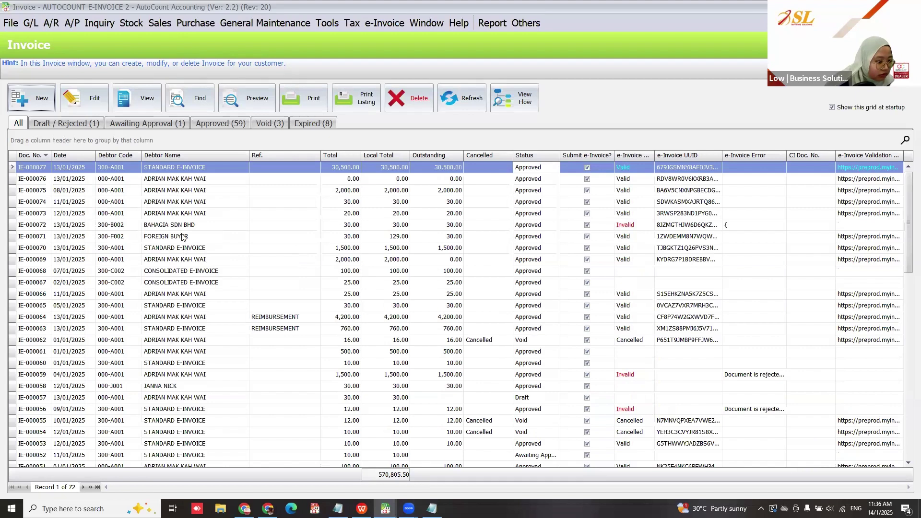
Open foreign buyer invoice IE-000071 for viewing, check its details, and close it.
{"action": "left_click", "coordinate": [184, 236]}
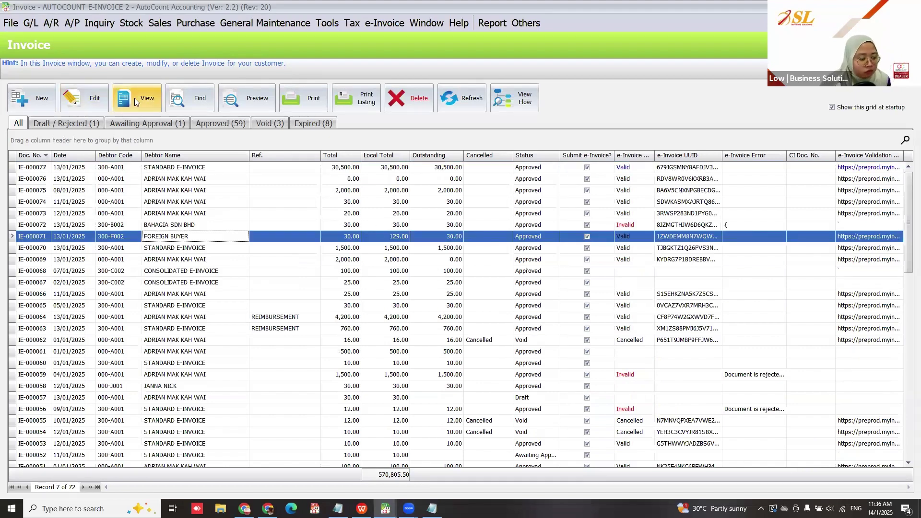
{"action": "left_click", "coordinate": [134, 98]}
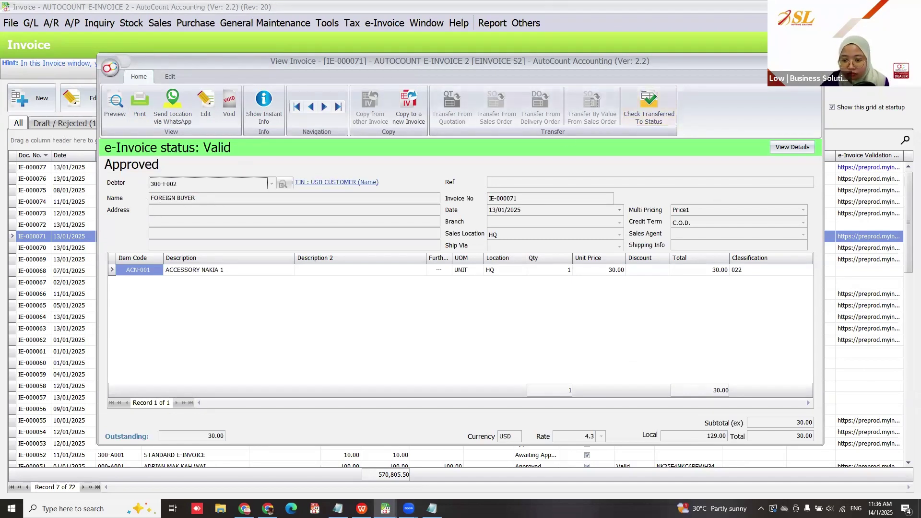
{"action": "key", "text": "Escape"}
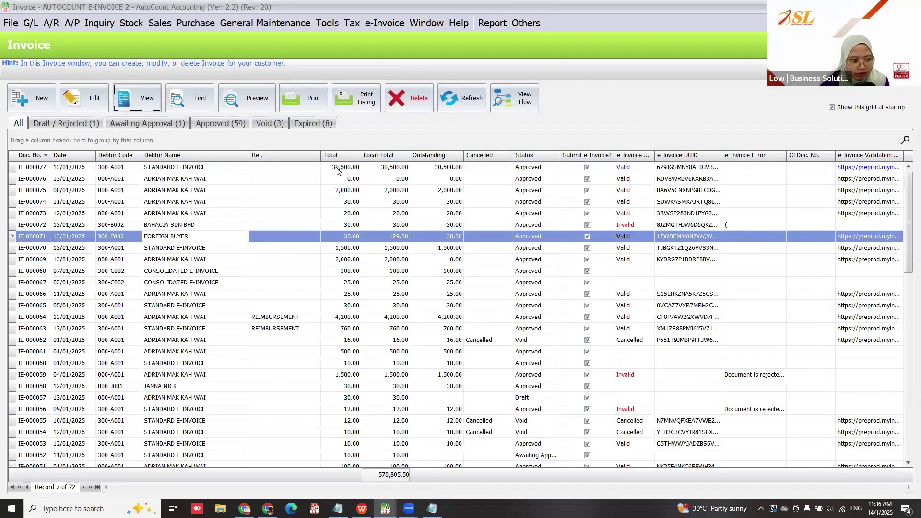
Select invoice IE-000075 in the invoice list and start a partial/full transfer to a new credit note.
{"action": "left_click", "coordinate": [228, 168]}
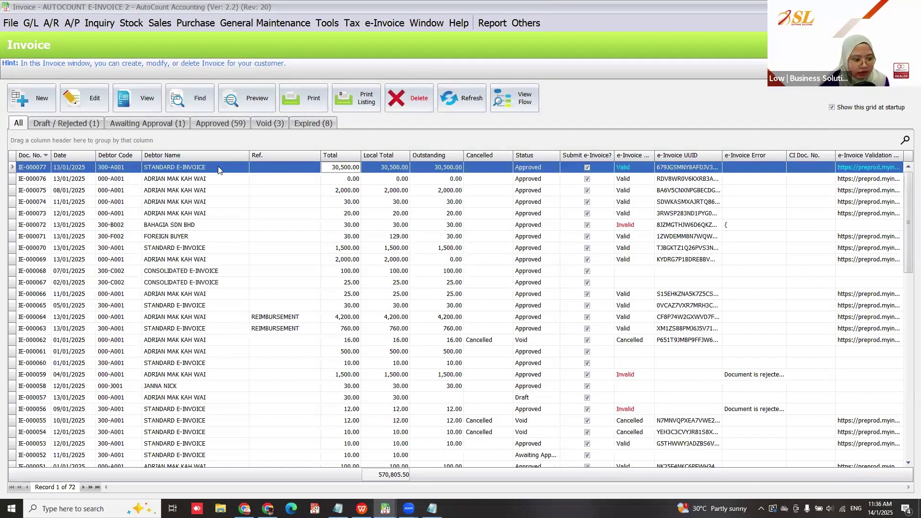
{"action": "left_click", "coordinate": [220, 179]}
{"action": "left_click", "coordinate": [218, 194]}
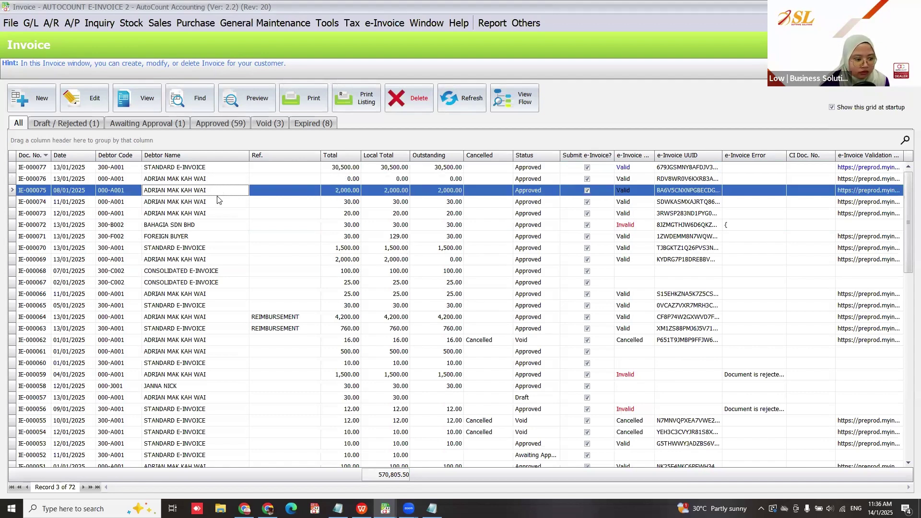
{"action": "right_click", "coordinate": [217, 192]}
{"action": "right_click", "coordinate": [228, 191]}
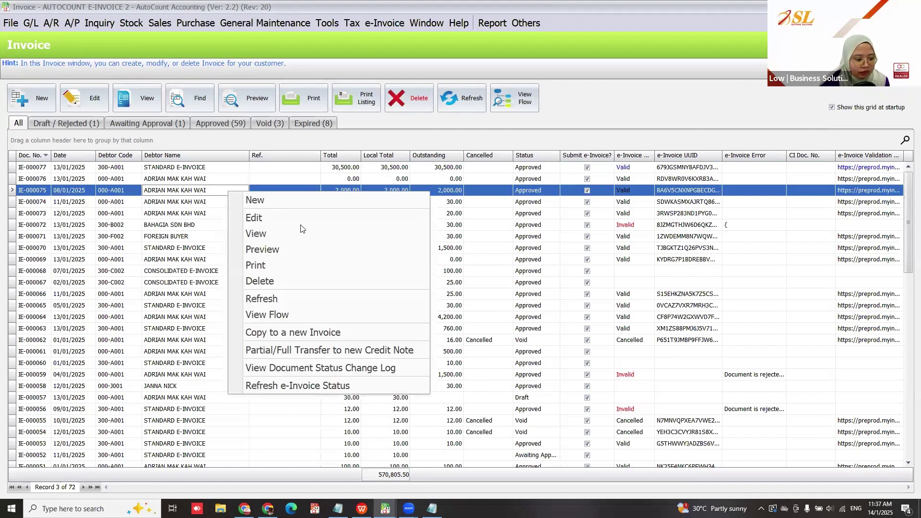
{"action": "left_click", "coordinate": [340, 351]}
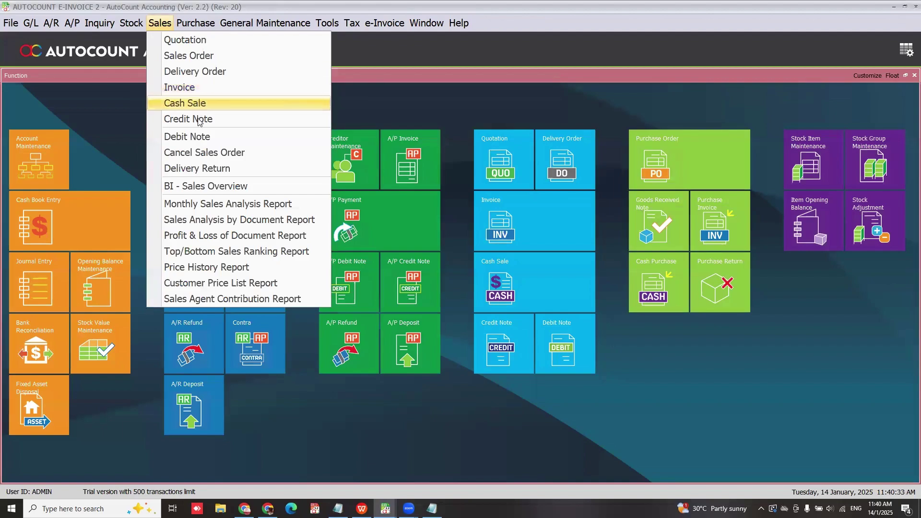
Create a new sales credit note, choose the first debtor in the list and add an empty item line.
{"action": "left_click", "coordinate": [204, 123]}
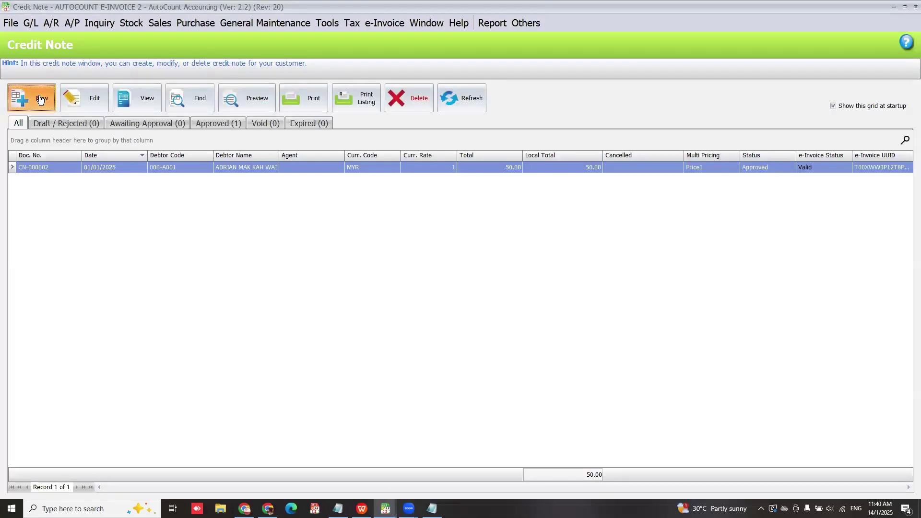
{"action": "left_click", "coordinate": [41, 99]}
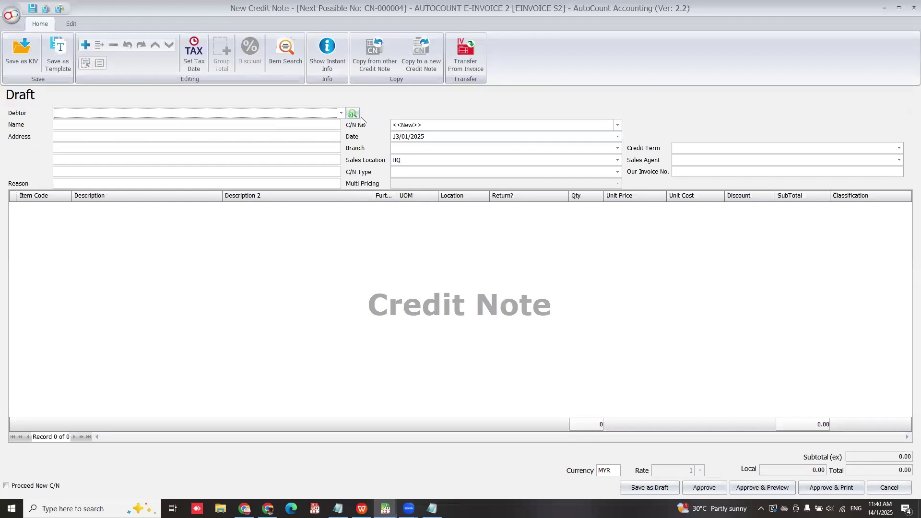
{"action": "left_click", "coordinate": [341, 113]}
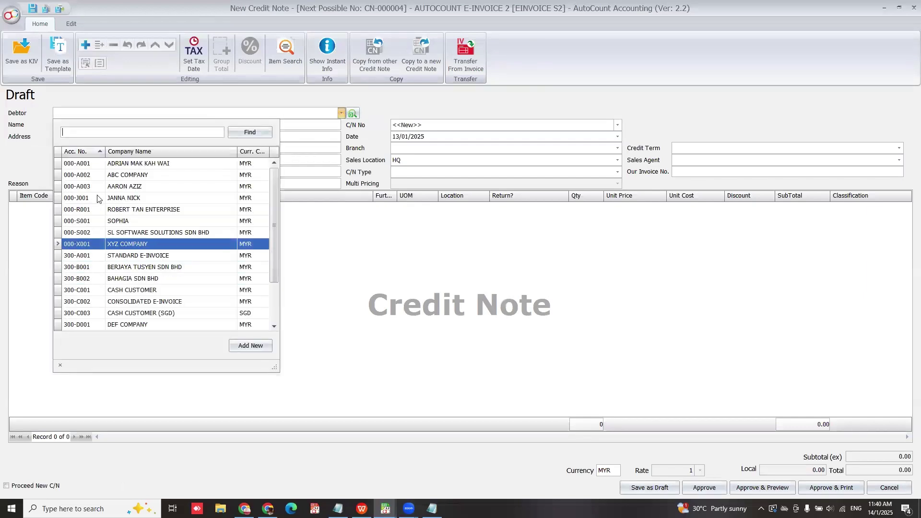
{"action": "left_click", "coordinate": [148, 167]}
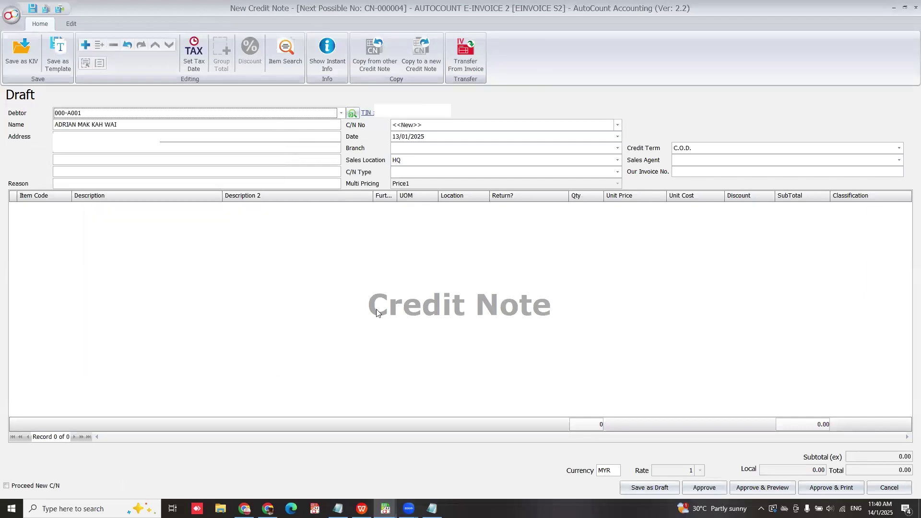
{"action": "right_click", "coordinate": [326, 252]}
{"action": "left_click", "coordinate": [357, 261]}
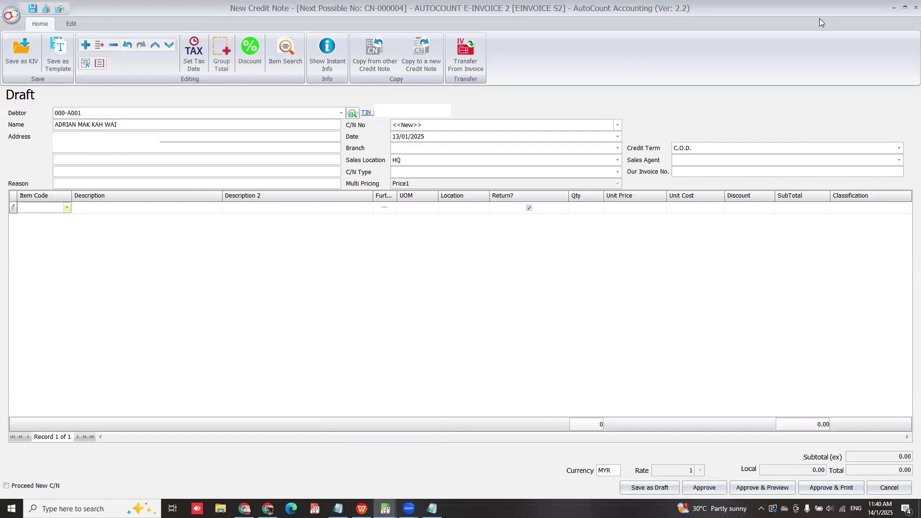
Set the credit note window aside and select Standard E-Invoice invoice IE-000065 in the sales invoice list.
{"action": "left_click", "coordinate": [893, 8]}
{"action": "left_click", "coordinate": [148, 23]}
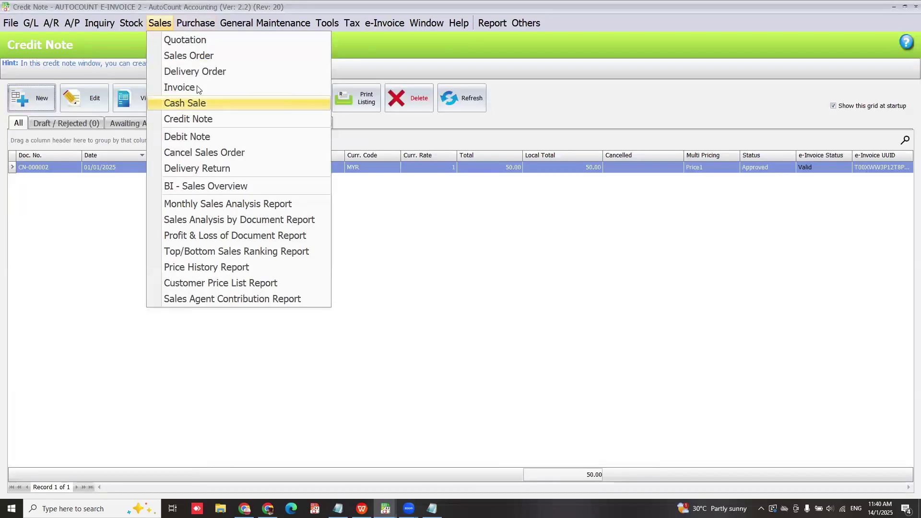
{"action": "left_click", "coordinate": [193, 84]}
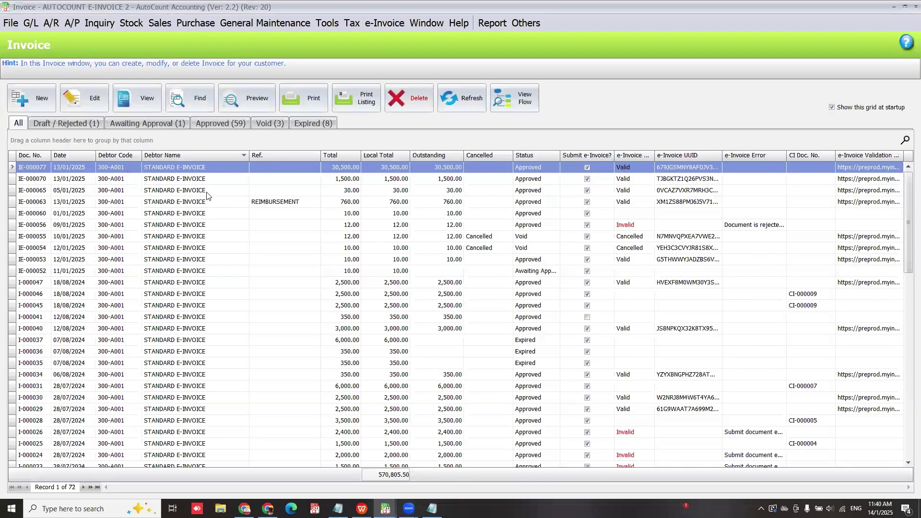
{"action": "left_click", "coordinate": [207, 191]}
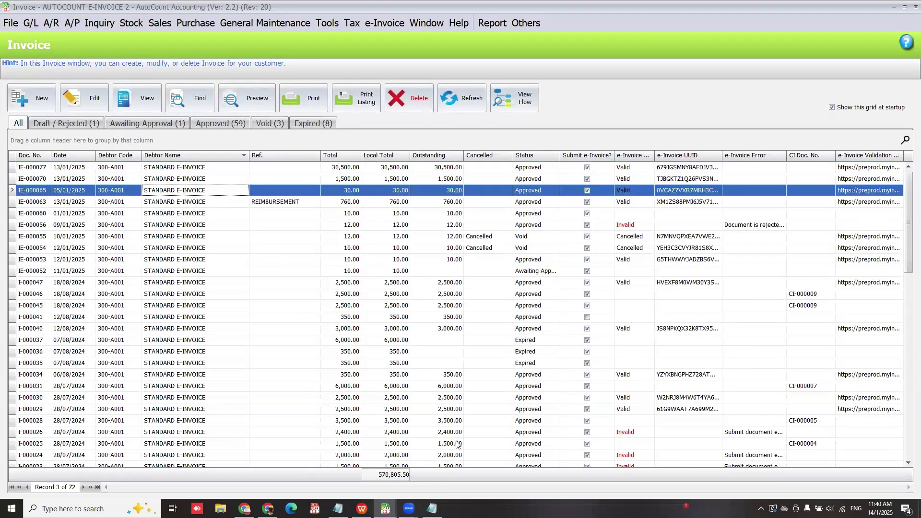
Change the draft credit note's debtor to STANDARD E-INVOICE and decline updating item prices by the Auto Price Rule.
{"action": "left_click", "coordinate": [385, 509]}
{"action": "left_click", "coordinate": [478, 467]}
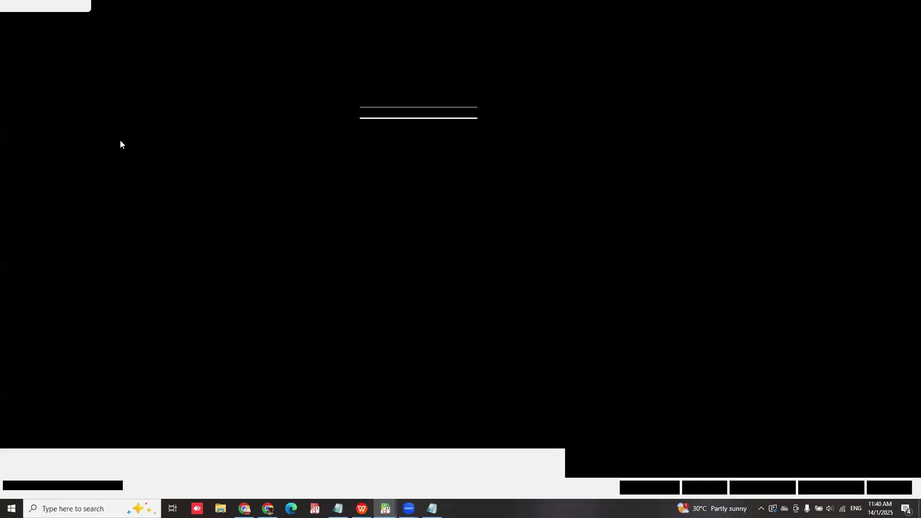
{"action": "left_click", "coordinate": [339, 113]}
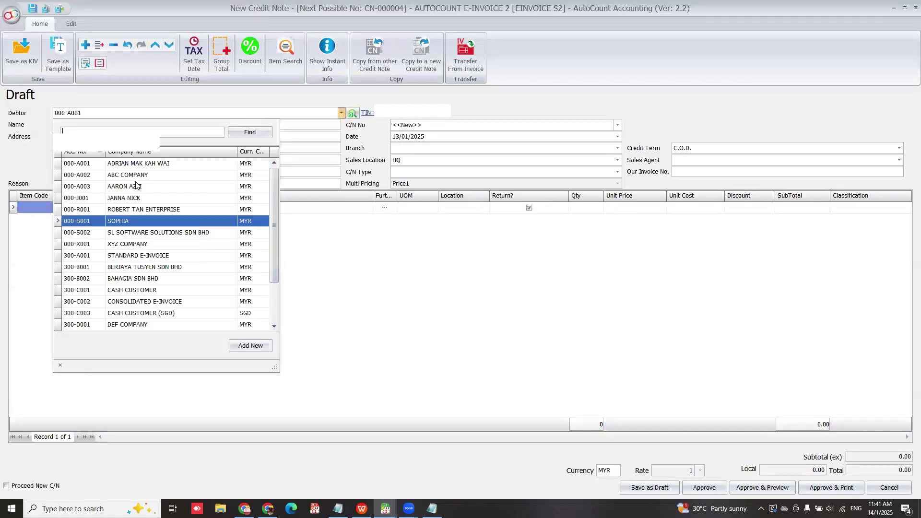
{"action": "left_click", "coordinate": [171, 257]}
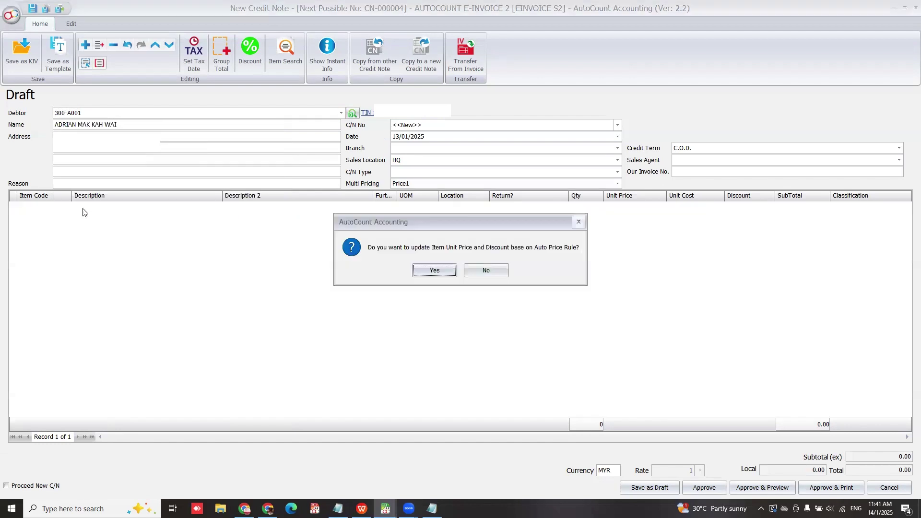
{"action": "left_click", "coordinate": [479, 273]}
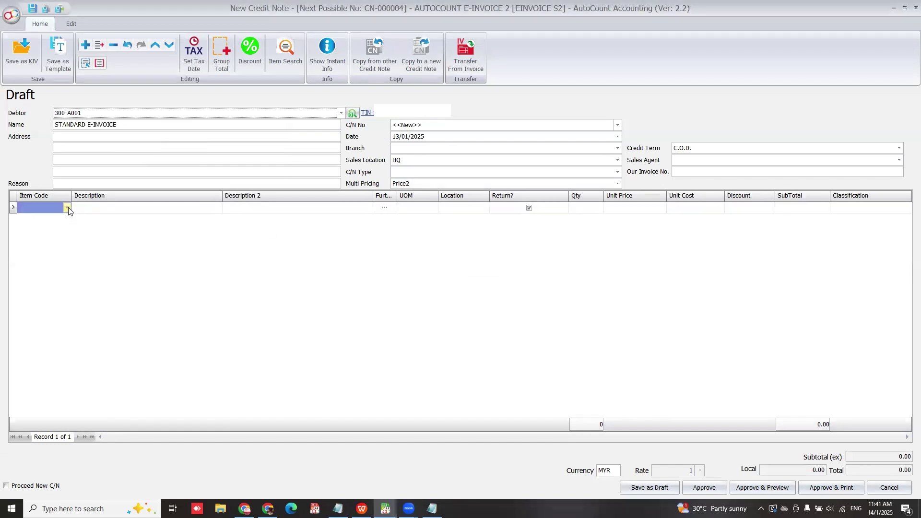
Open invoice IE-000065 from the invoice list to check which item it contains.
{"action": "left_click", "coordinate": [67, 208]}
{"action": "left_click", "coordinate": [112, 258]}
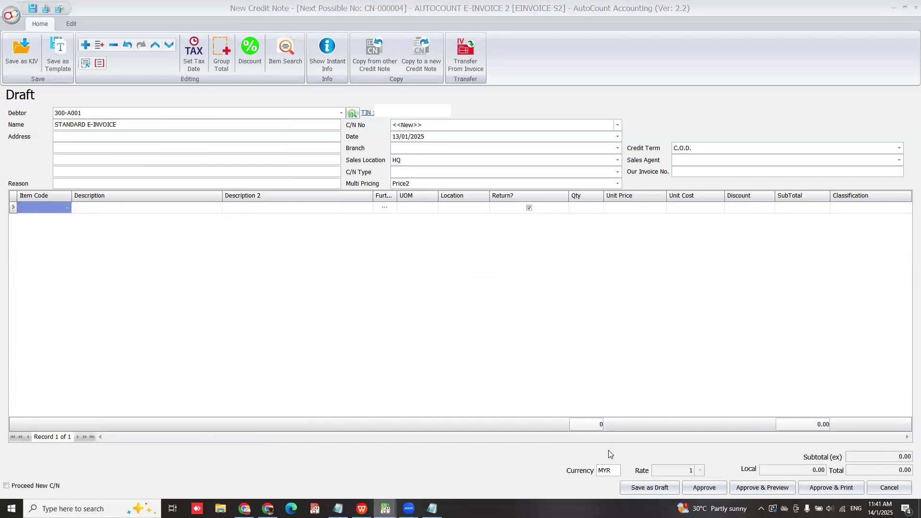
{"action": "left_click", "coordinate": [591, 460]}
{"action": "double_click", "coordinate": [173, 191]}
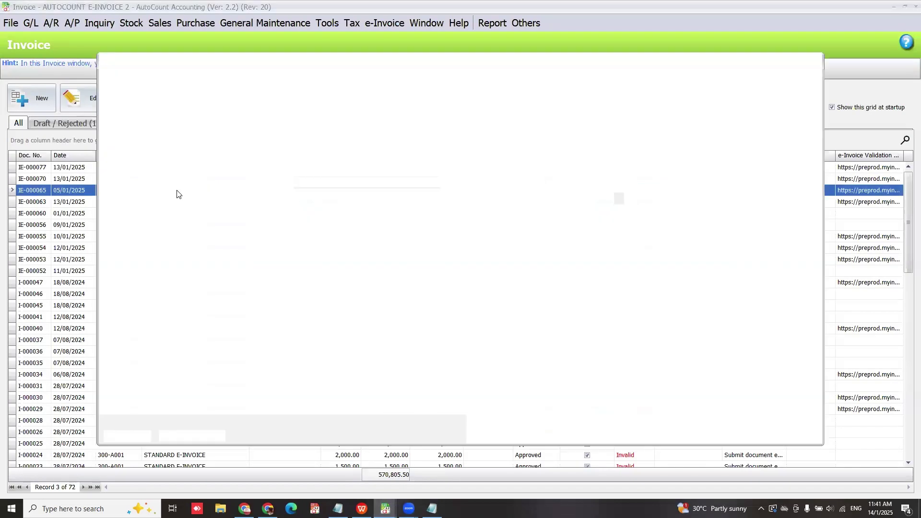
Add item ACL-001 (ACCESSORY MTOROLA 1) to the draft credit note's empty line and set its unit price to 10.
{"action": "mouse_move", "coordinate": [385, 509]}
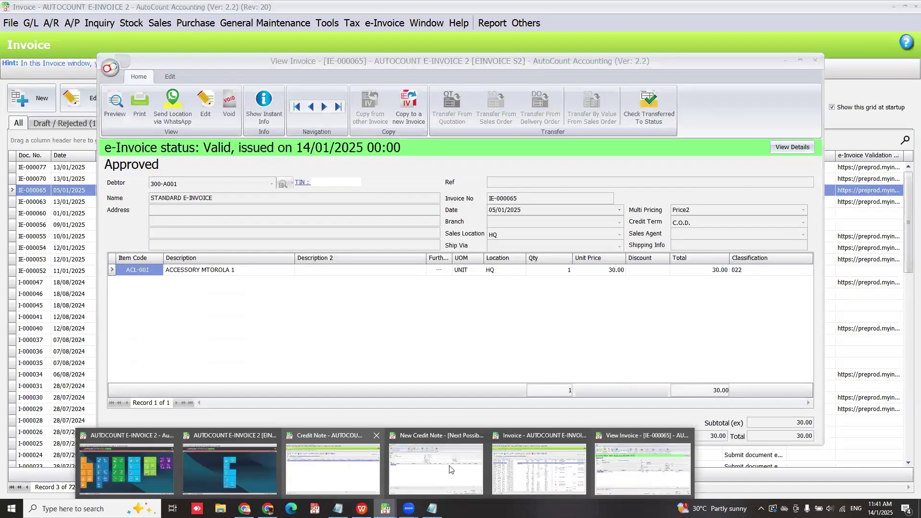
{"action": "left_click", "coordinate": [461, 463]}
{"action": "left_click", "coordinate": [66, 210]}
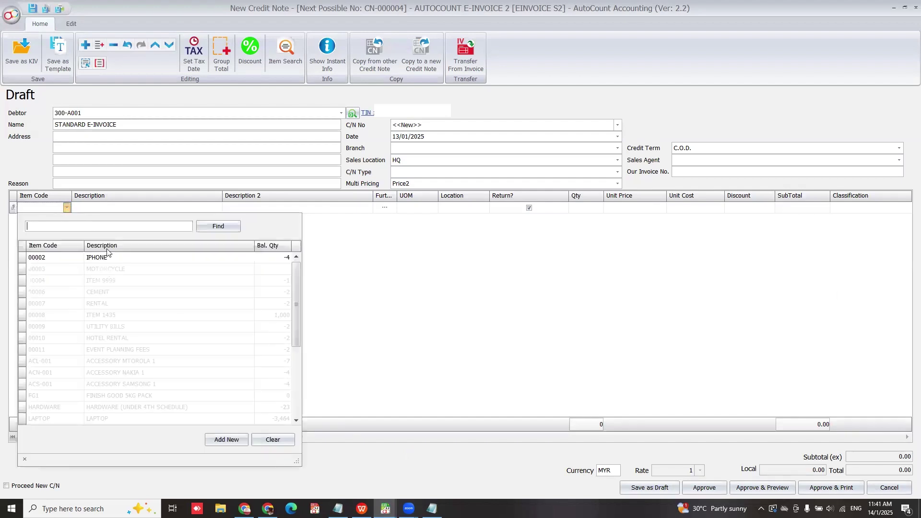
{"action": "left_click", "coordinate": [156, 360]}
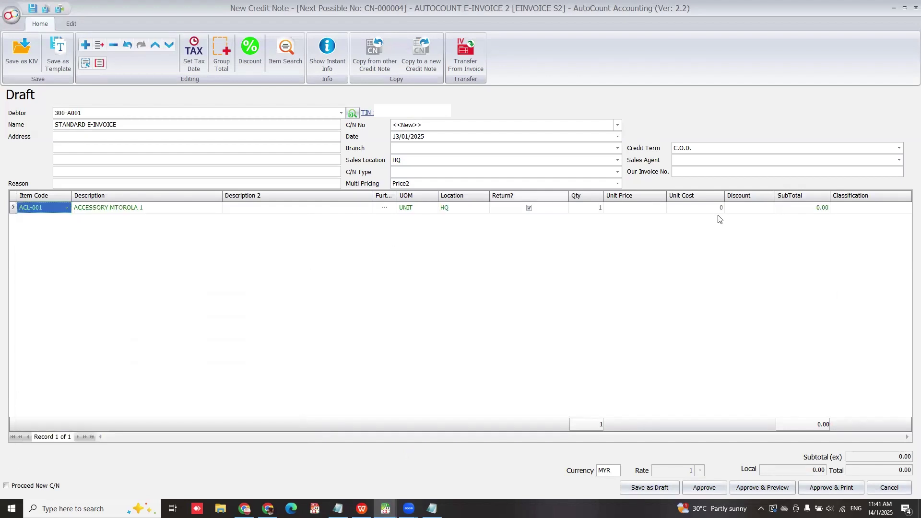
{"action": "left_click", "coordinate": [656, 208]}
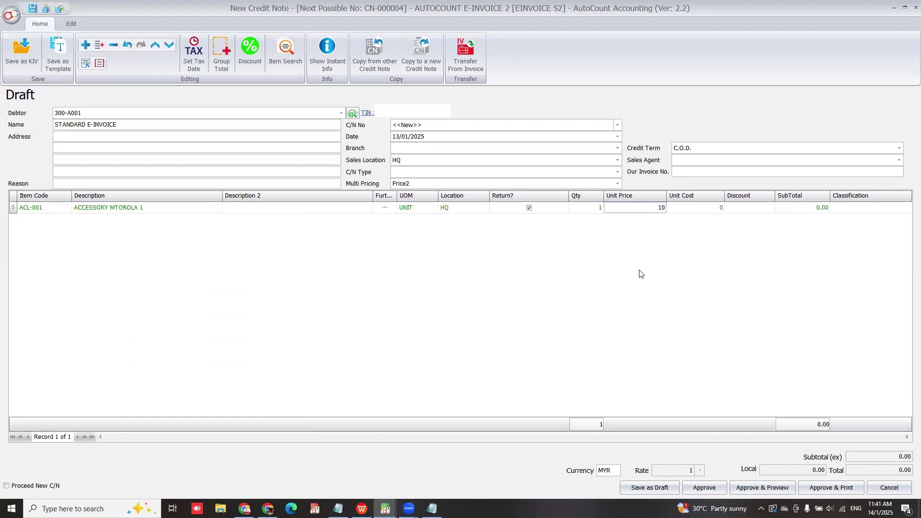
{"action": "key", "text": "Return"}
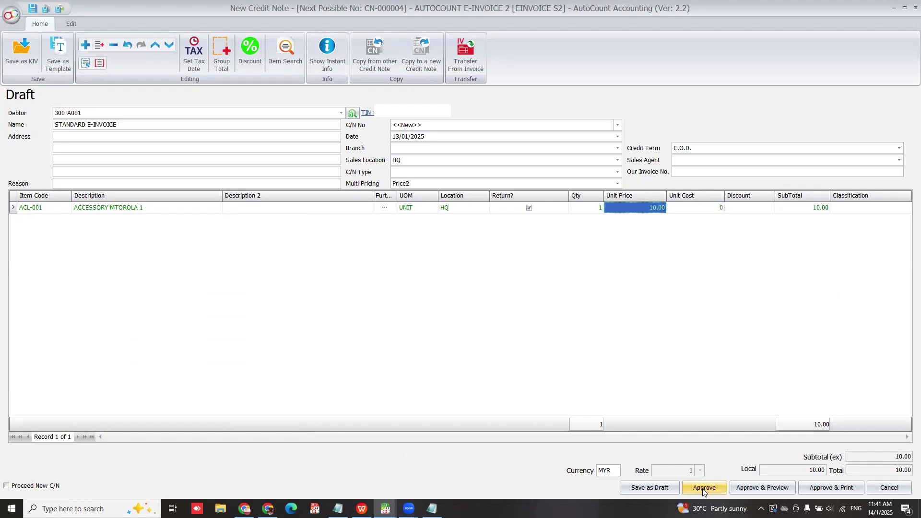
Copy invoice number IE-000065 from the viewed invoice and paste it as the credit note's Our Invoice No.
{"action": "left_click", "coordinate": [385, 509]}
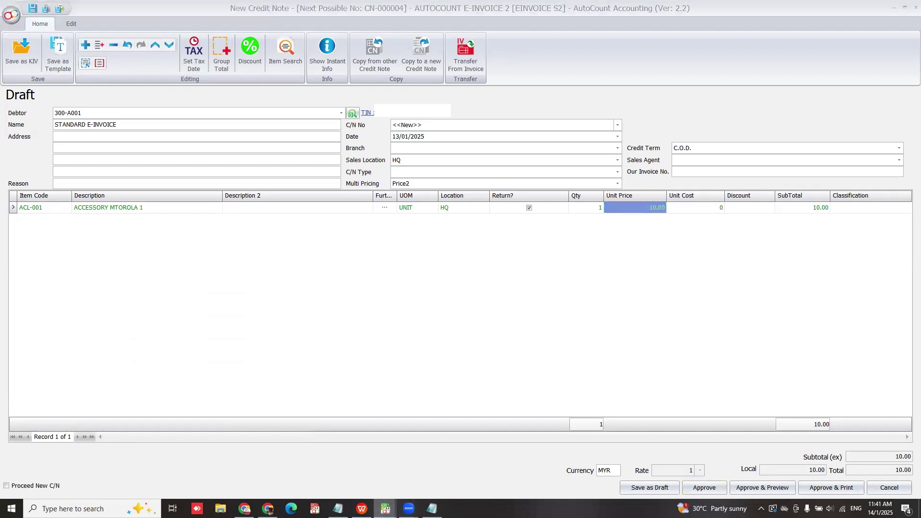
{"action": "left_click", "coordinate": [643, 468]}
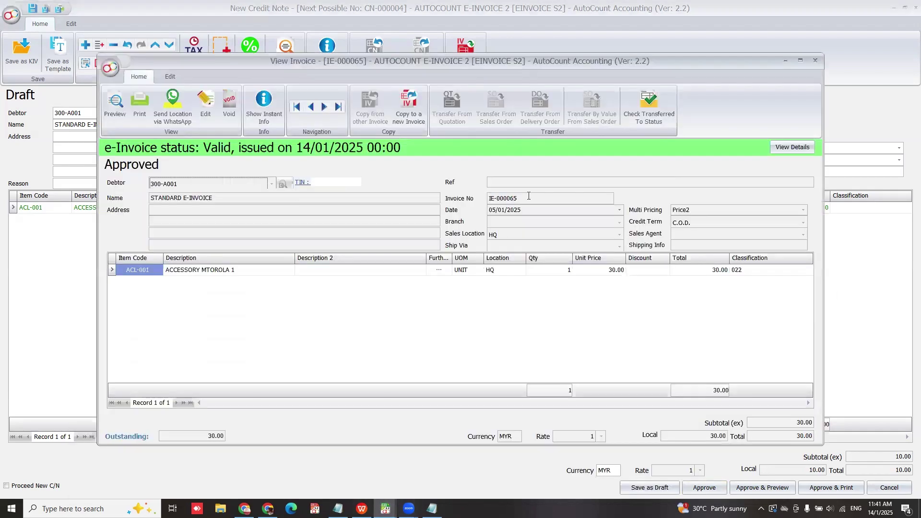
{"action": "right_click", "coordinate": [487, 199]}
{"action": "left_click", "coordinate": [509, 239]}
{"action": "left_click", "coordinate": [392, 501]}
{"action": "left_click", "coordinate": [446, 465]}
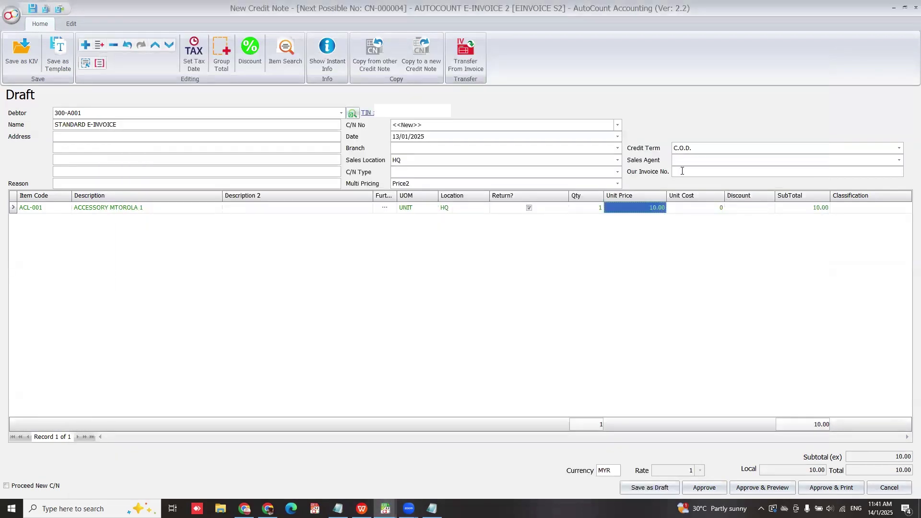
{"action": "right_click", "coordinate": [679, 170]}
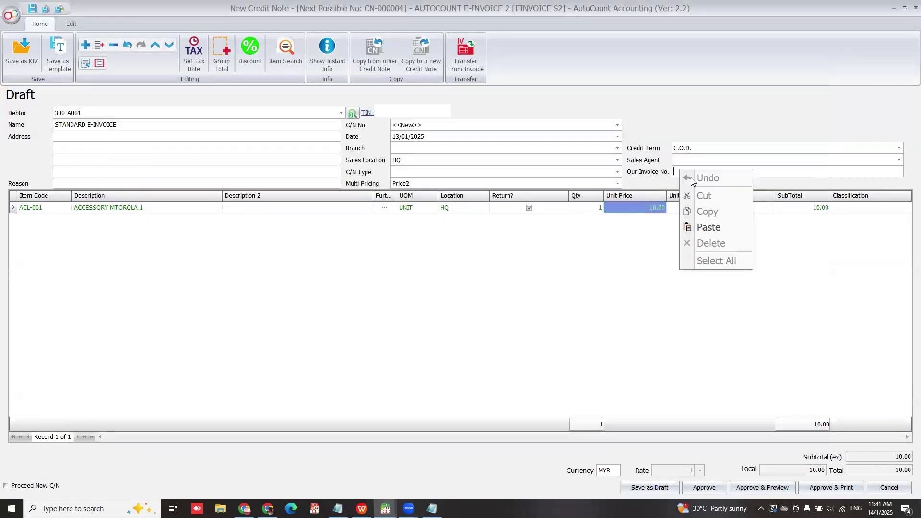
{"action": "left_click", "coordinate": [715, 225]}
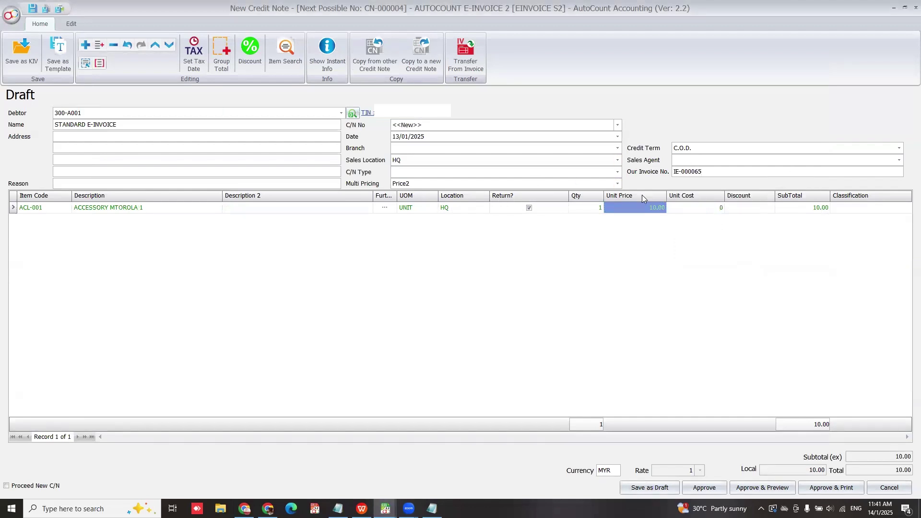
Approve the credit note, minimize the viewed invoice and refresh the credit note list to update its e-Invoice status.
{"action": "left_click", "coordinate": [707, 488]}
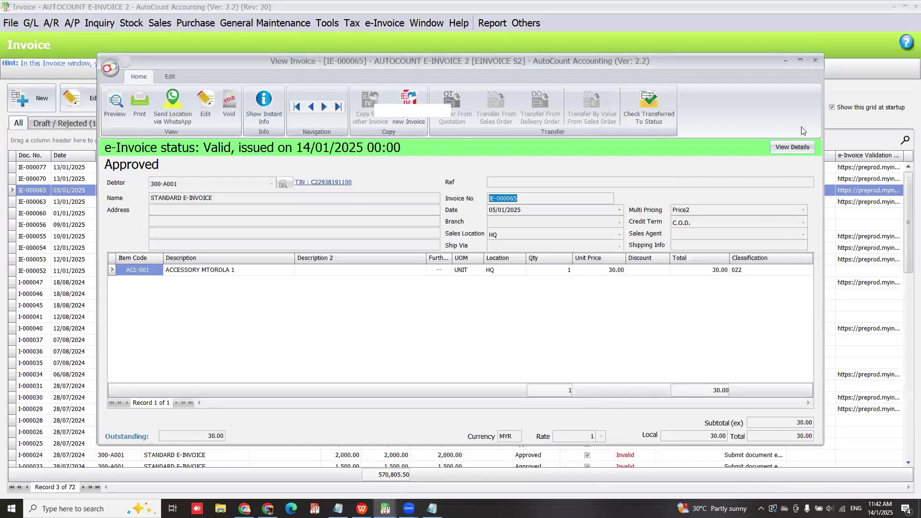
{"action": "left_click", "coordinate": [786, 61]}
{"action": "left_click", "coordinate": [385, 508]}
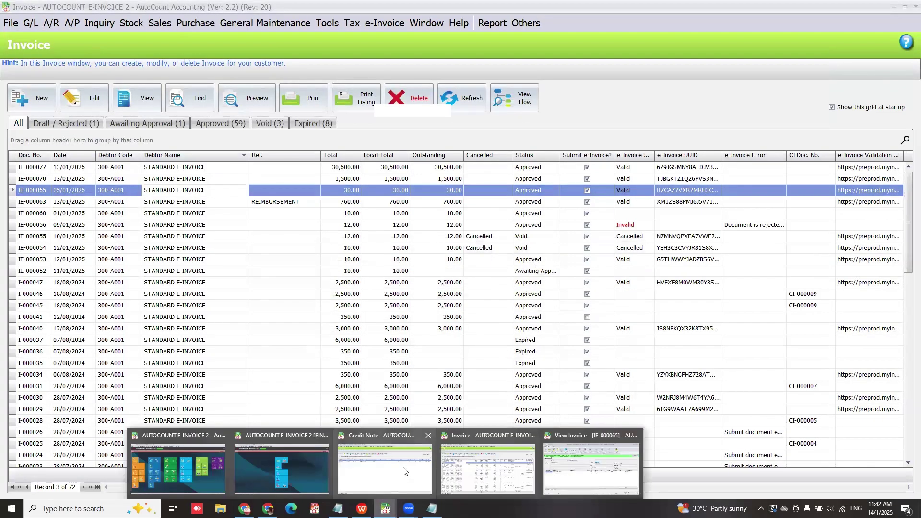
{"action": "left_click", "coordinate": [405, 467]}
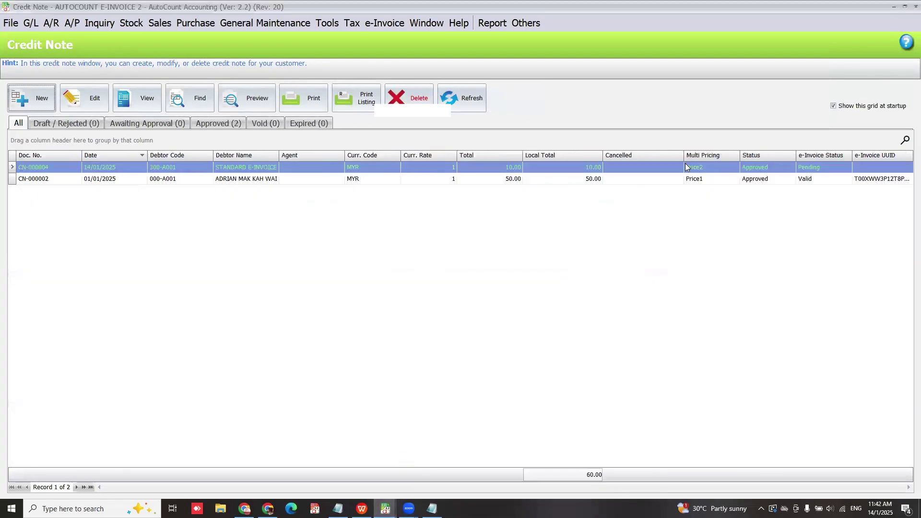
{"action": "left_click", "coordinate": [475, 105]}
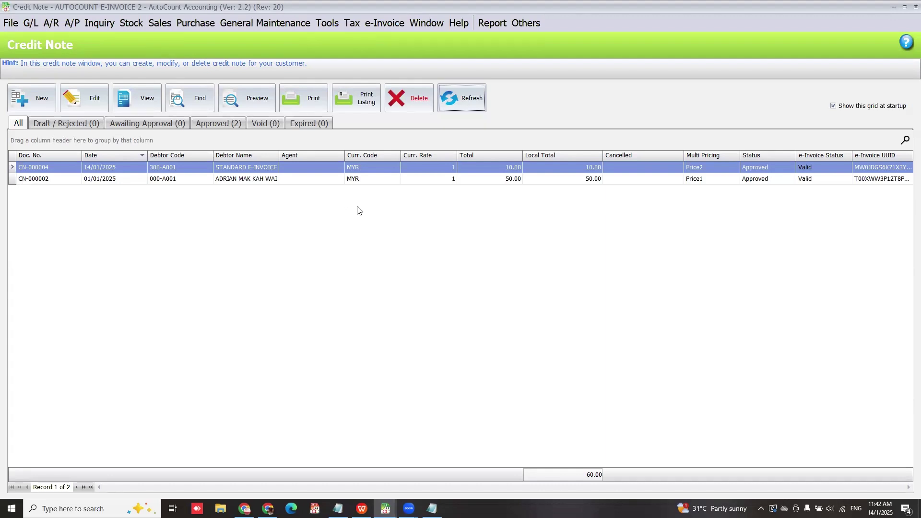
Switch to the training presentation and read the Consolidated E-Invoicing slides up to the normal cash sales or receipt format.
{"action": "left_click", "coordinate": [361, 508]}
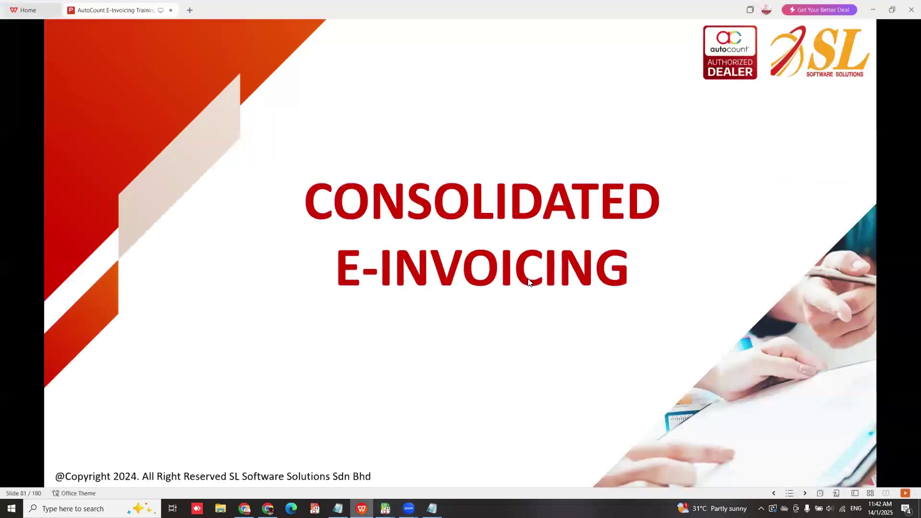
{"action": "left_click", "coordinate": [526, 281]}
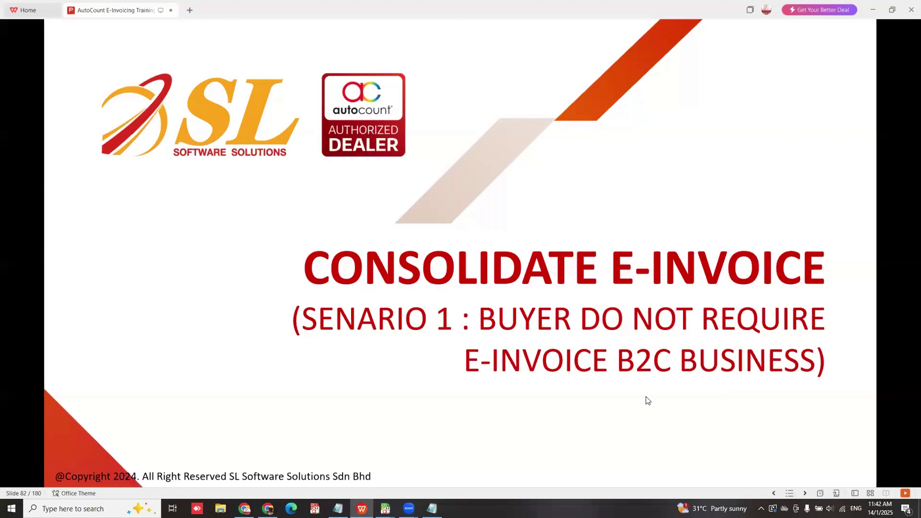
{"action": "left_click", "coordinate": [683, 402]}
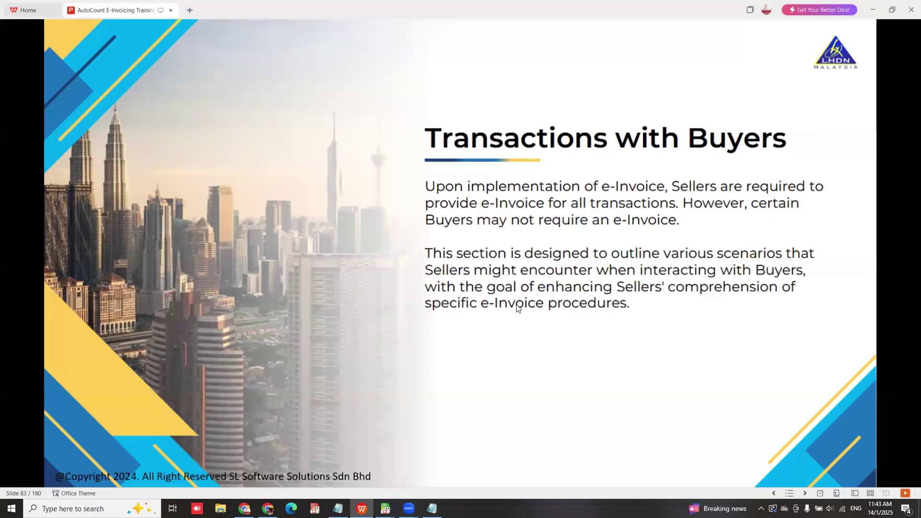
{"action": "left_click", "coordinate": [605, 315]}
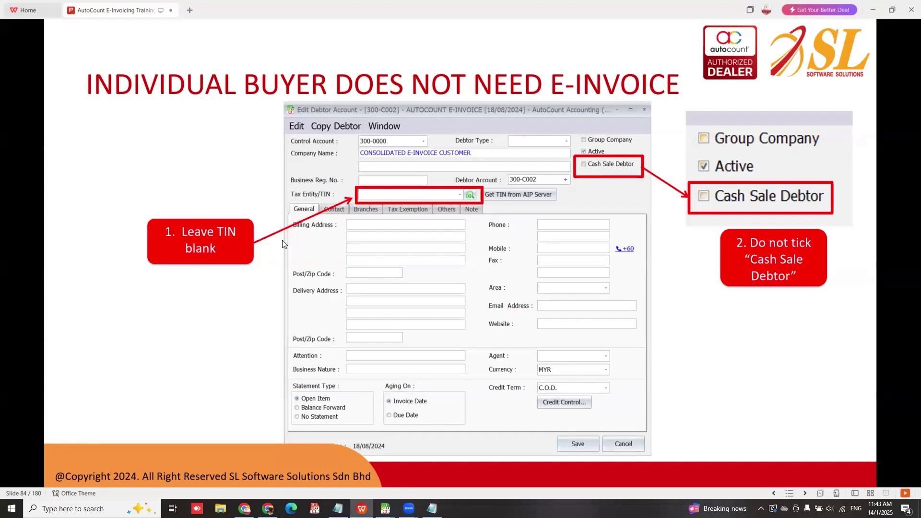
{"action": "left_click", "coordinate": [516, 243]}
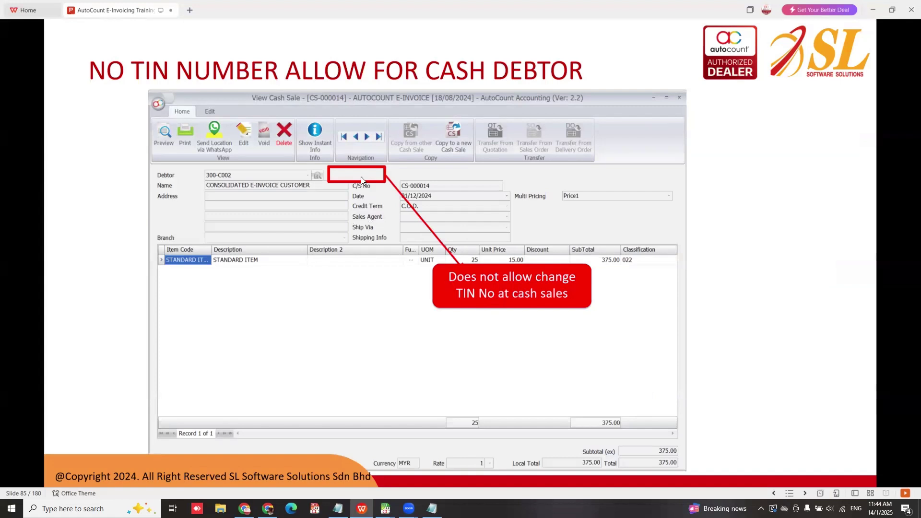
{"action": "key", "text": "Page_Up"}
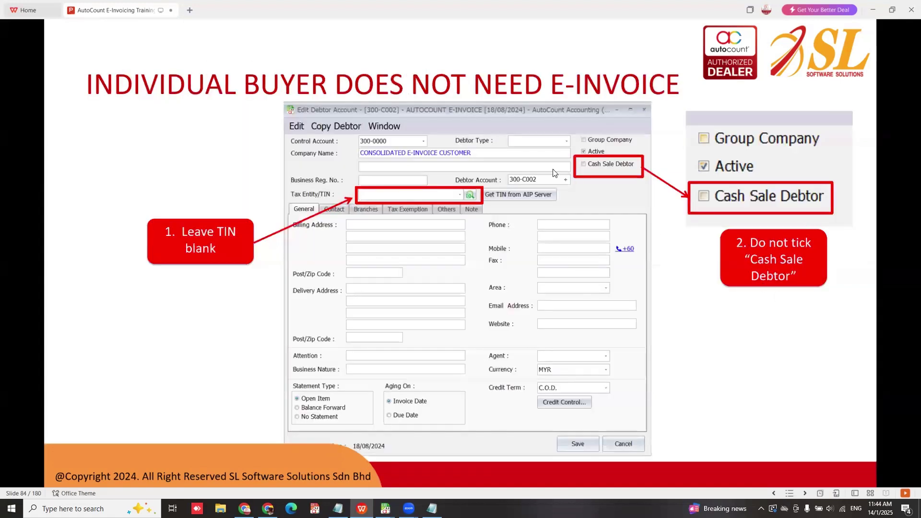
{"action": "key", "text": "Page_Down"}
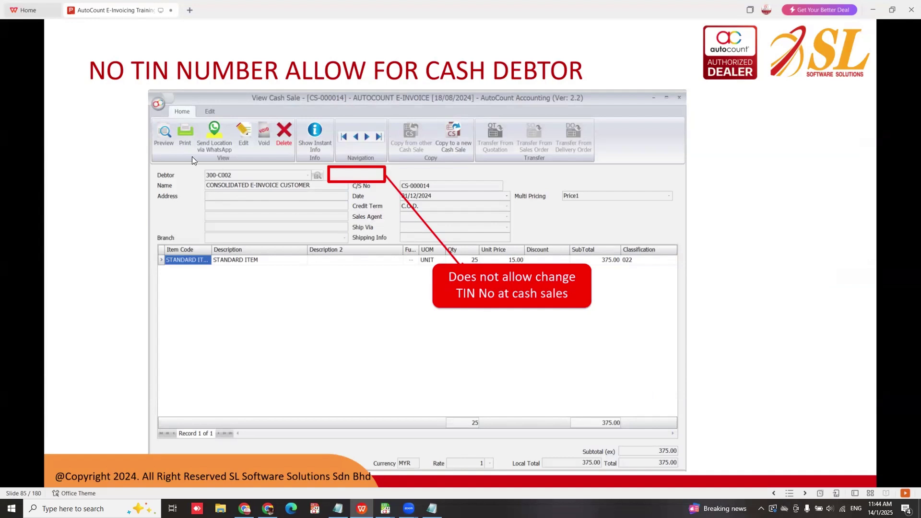
{"action": "left_click", "coordinate": [353, 176]}
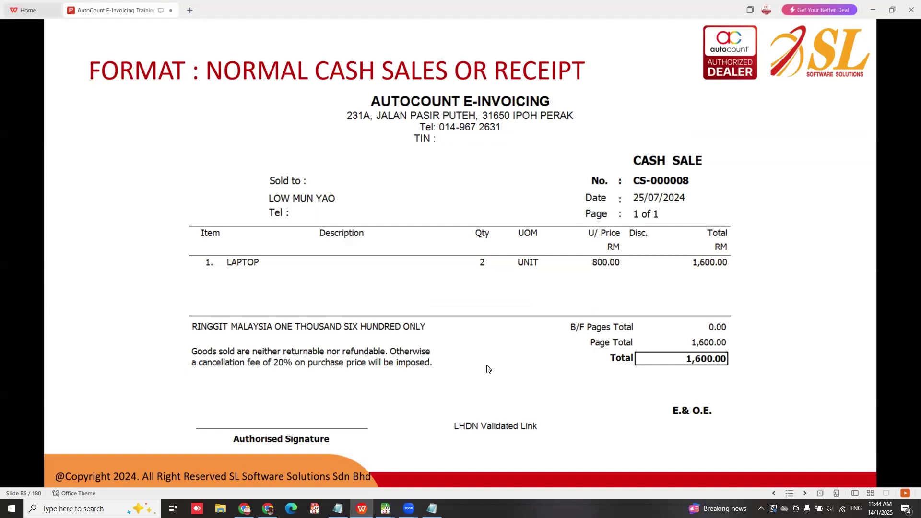
{"action": "scroll", "coordinate": [501, 313], "scroll_direction": "down", "scroll_amount": 1}
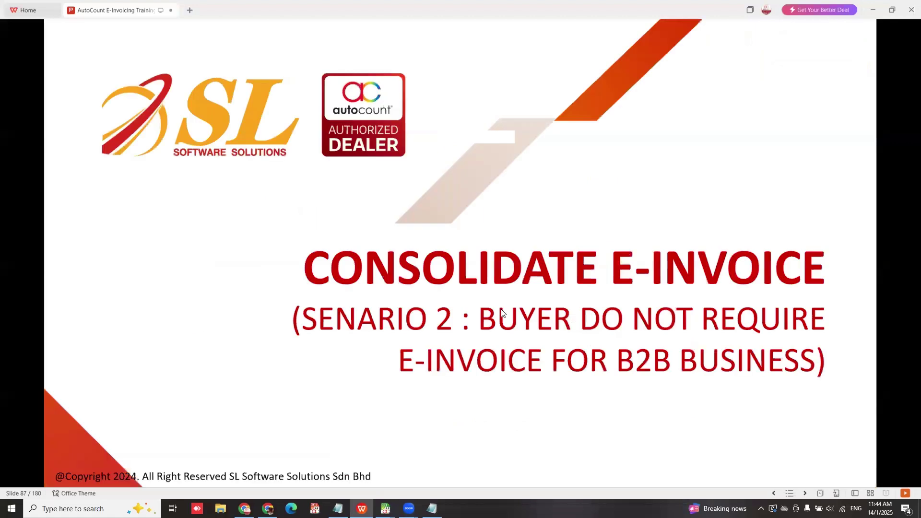
{"action": "scroll", "coordinate": [501, 312], "scroll_direction": "up", "scroll_amount": 1}
Switch back to the AutoCount main window and open the debtor list.
{"action": "mouse_move", "coordinate": [386, 509]}
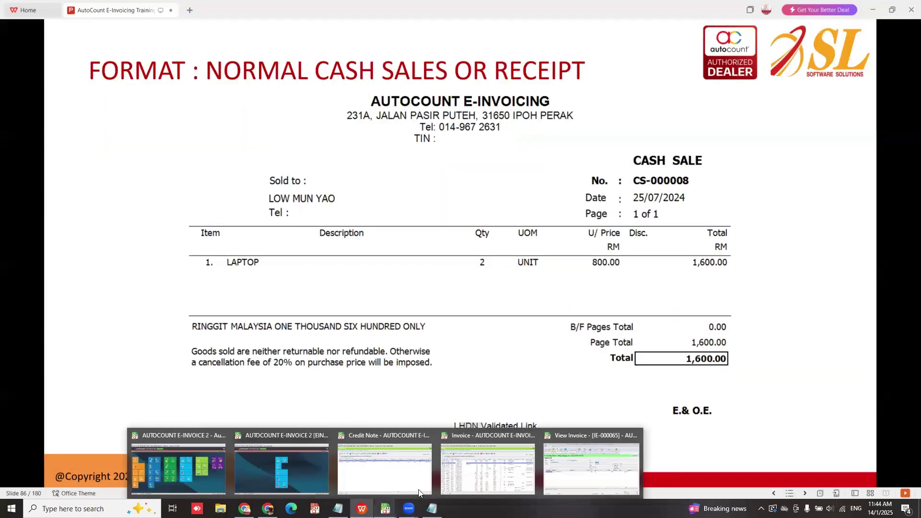
{"action": "left_click", "coordinate": [175, 472]}
{"action": "left_click", "coordinate": [51, 23]}
{"action": "left_click", "coordinate": [54, 40]}
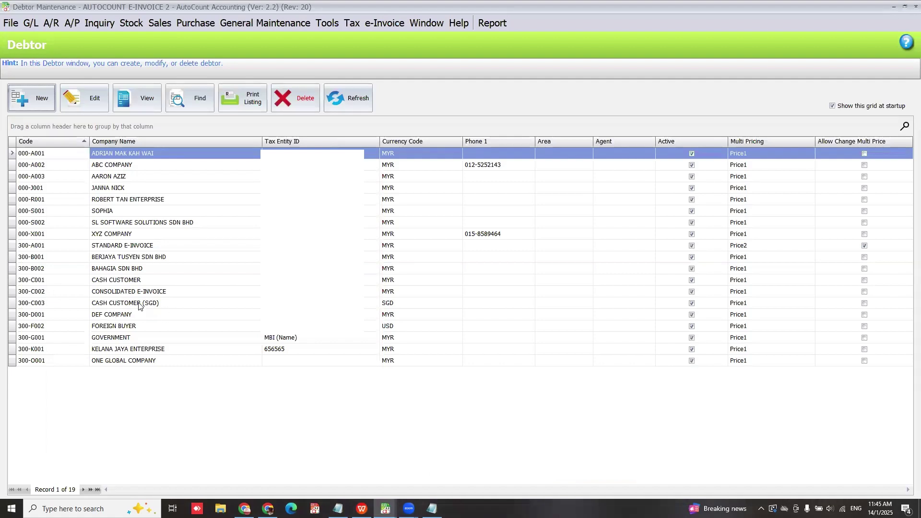
Open the debtors CASH CUSTOMER (SGD) and CASH CUSTOMER in turn to check their TIN and Cash Sale Debtor settings, closing each unchanged.
{"action": "left_click", "coordinate": [138, 303]}
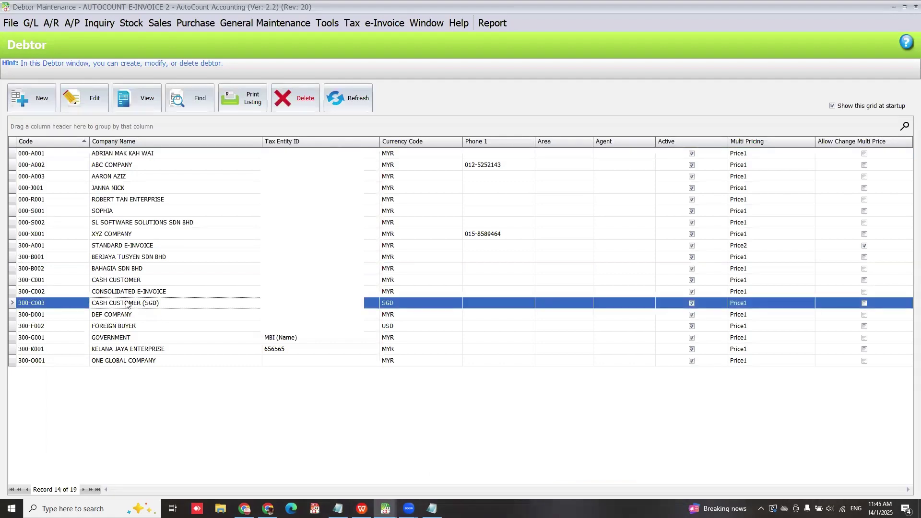
{"action": "left_click", "coordinate": [87, 96]}
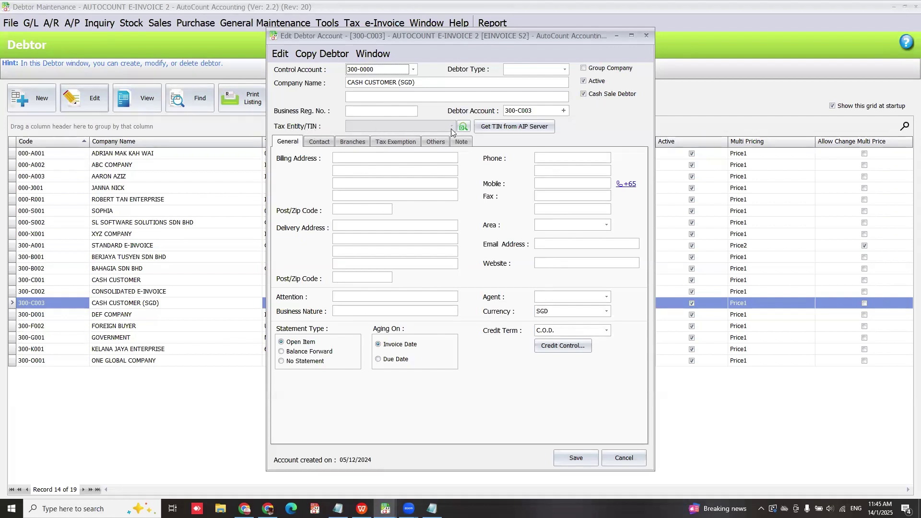
{"action": "left_click", "coordinate": [641, 35]}
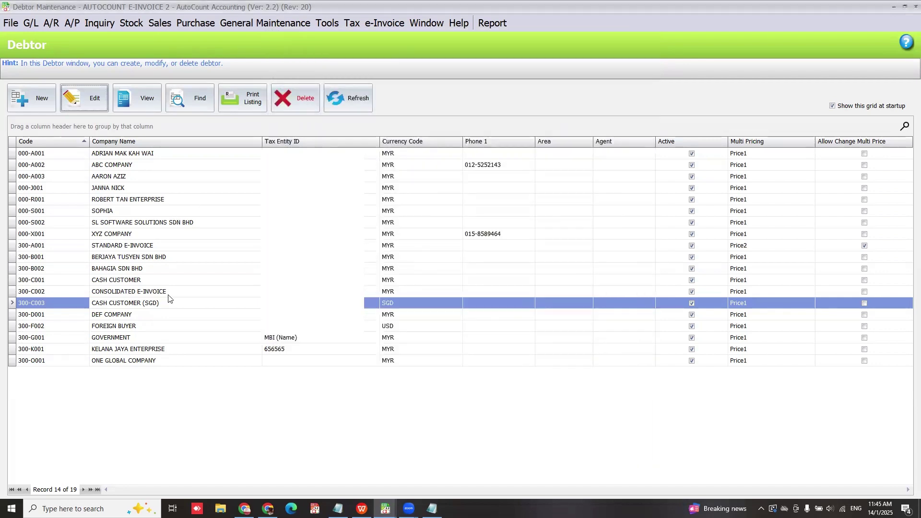
{"action": "left_click", "coordinate": [96, 106]}
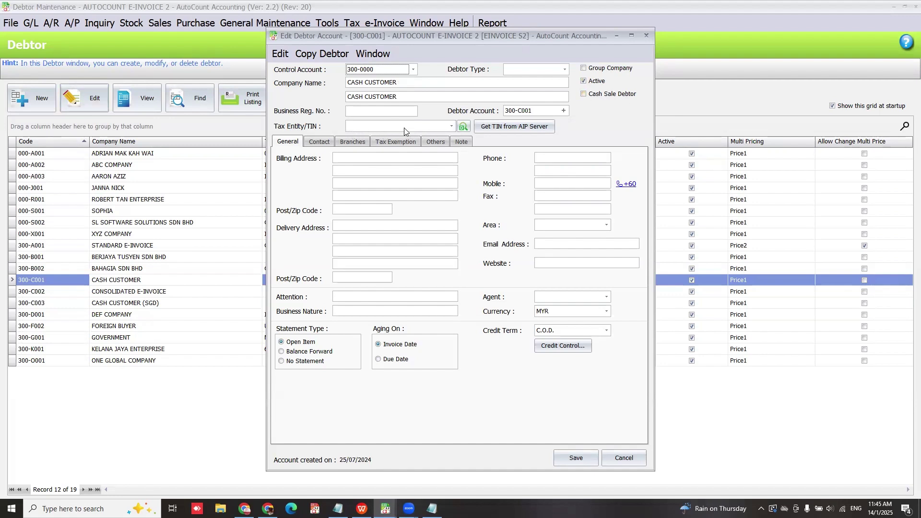
{"action": "left_click", "coordinate": [647, 36]}
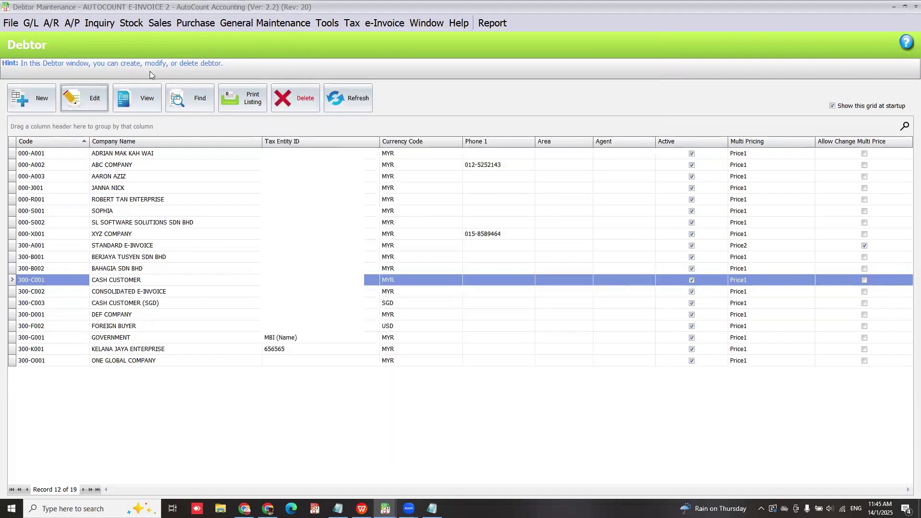
Create a new cash sale with CASH CUSTOMER (SGD) as the debtor.
{"action": "left_click", "coordinate": [160, 23]}
{"action": "left_click", "coordinate": [195, 110]}
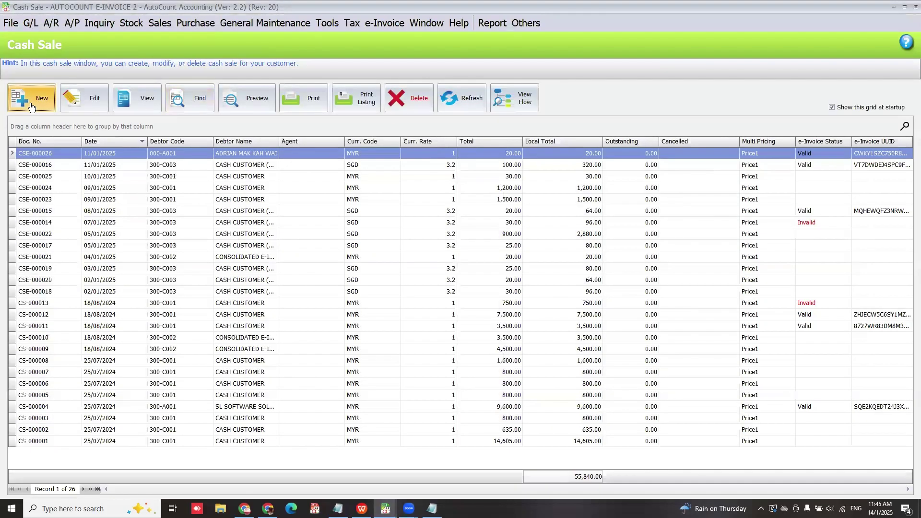
{"action": "left_click", "coordinate": [30, 107]}
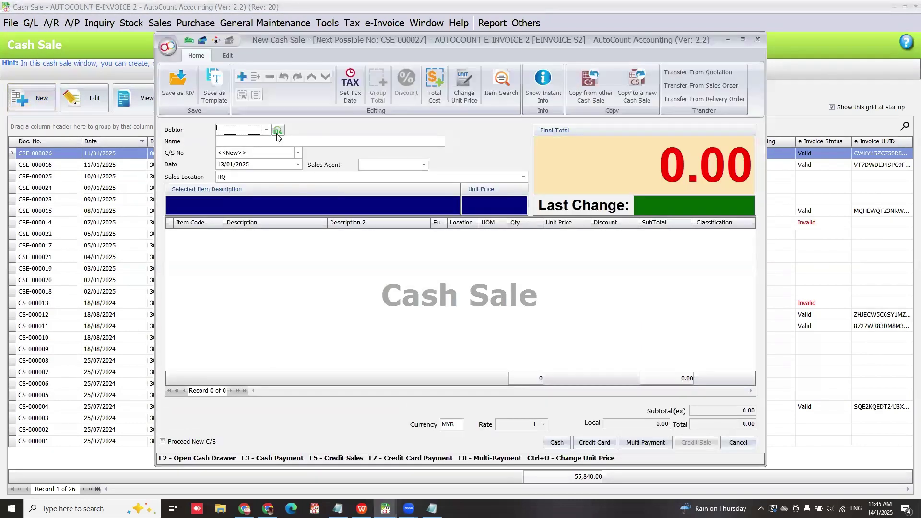
{"action": "left_click", "coordinate": [267, 130]}
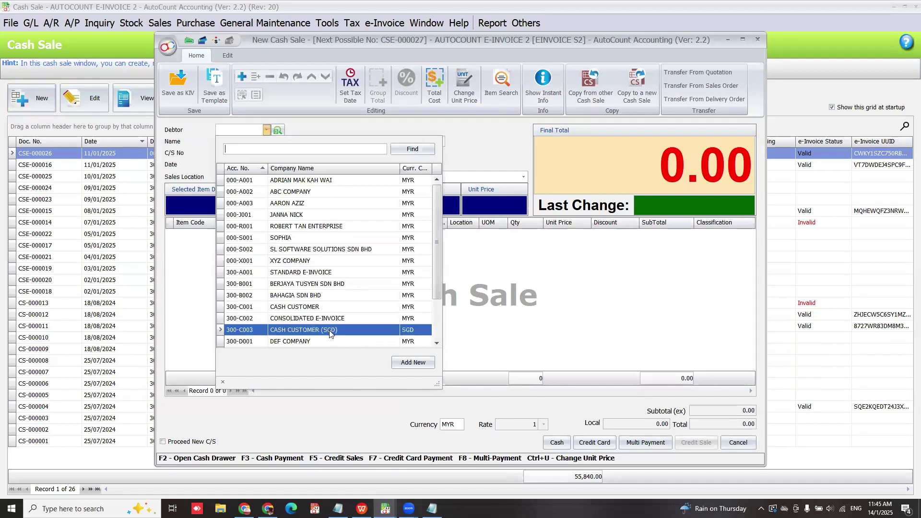
{"action": "left_click", "coordinate": [350, 330]}
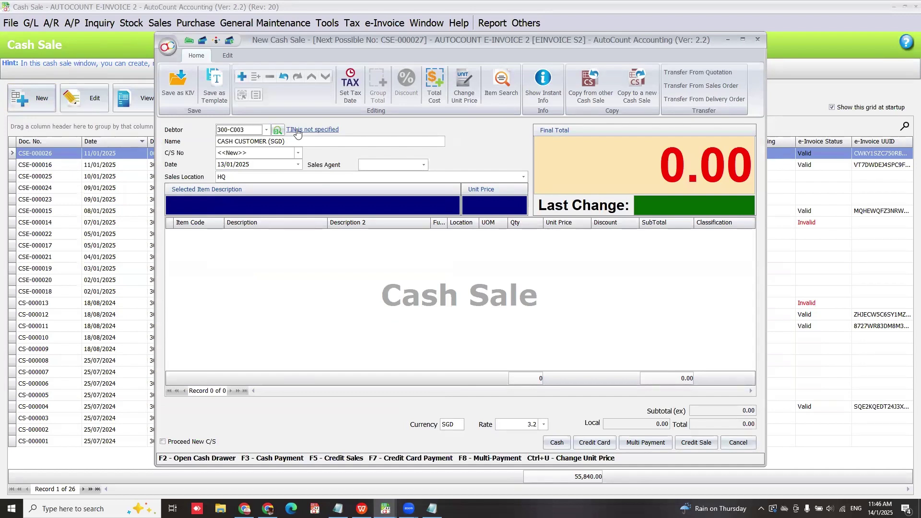
Add item 00002 (IPHONE) as a detail line of the cash sale.
{"action": "right_click", "coordinate": [290, 268]}
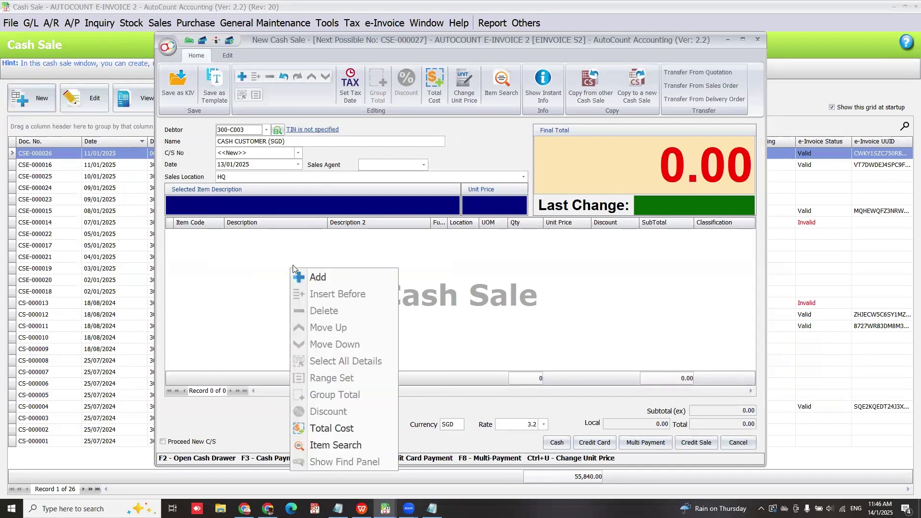
{"action": "left_click", "coordinate": [338, 281]}
{"action": "left_click", "coordinate": [219, 235]}
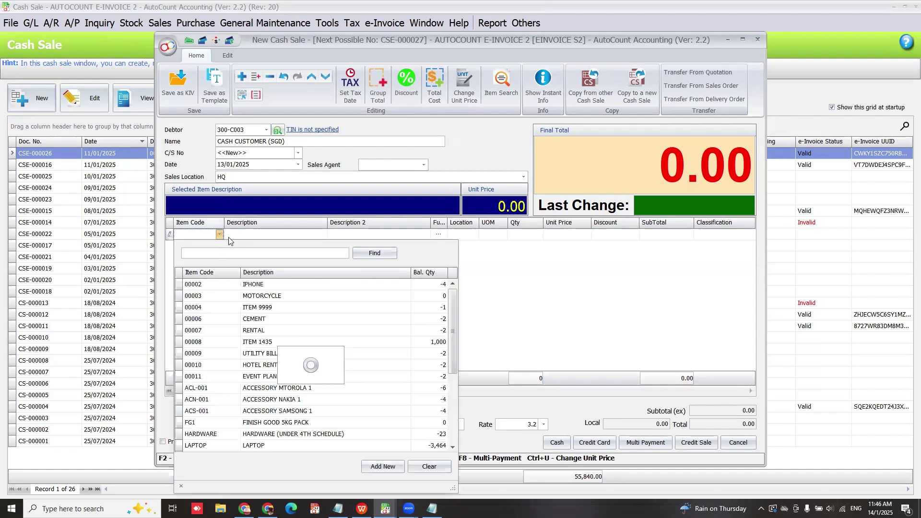
{"action": "left_click", "coordinate": [260, 285]}
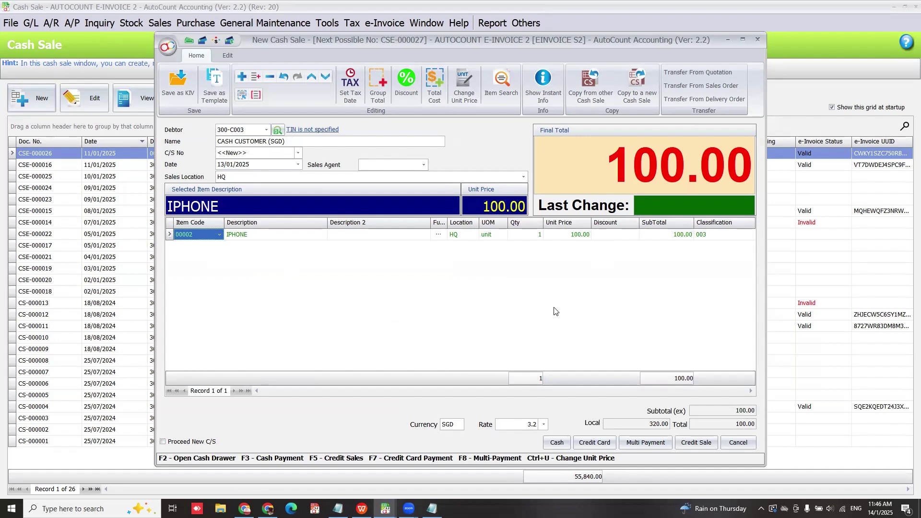
Pay the cash sale with 100 in cash and save it.
{"action": "left_click", "coordinate": [553, 448]}
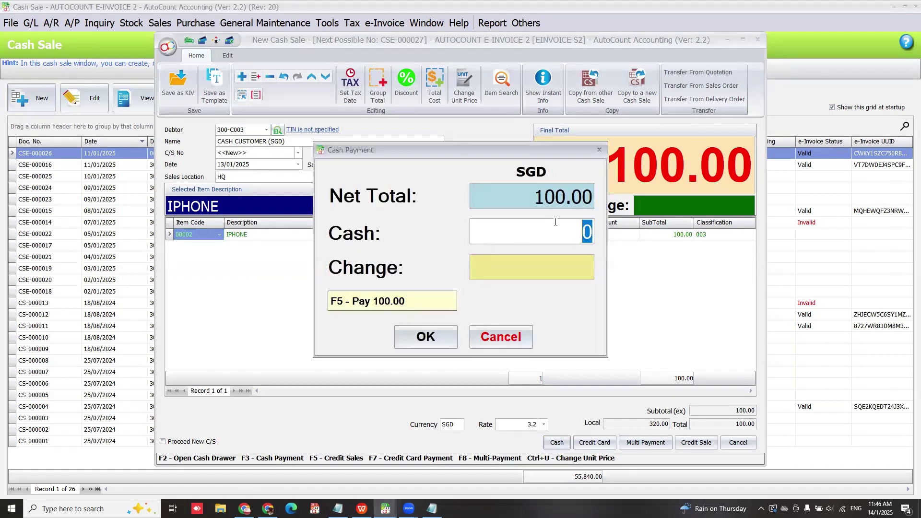
{"action": "type", "text": "100"}
{"action": "key", "text": "Tab"}
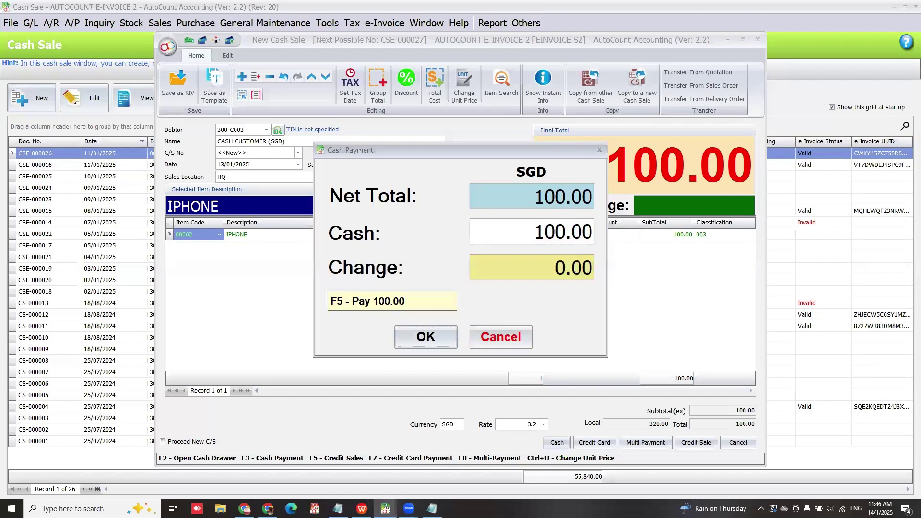
{"action": "left_click", "coordinate": [426, 338]}
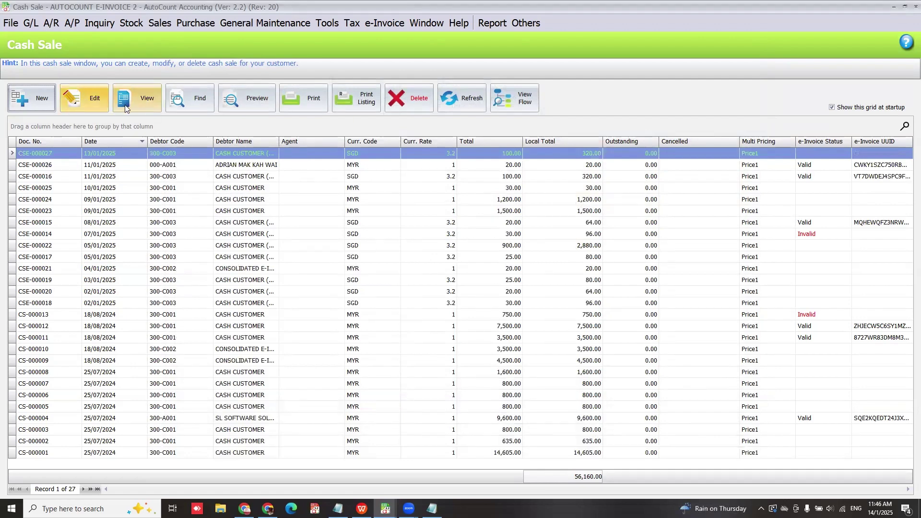
Open the newly saved cash sale for editing and browse the tax entities available for its unspecified TIN.
{"action": "left_click", "coordinate": [78, 105]}
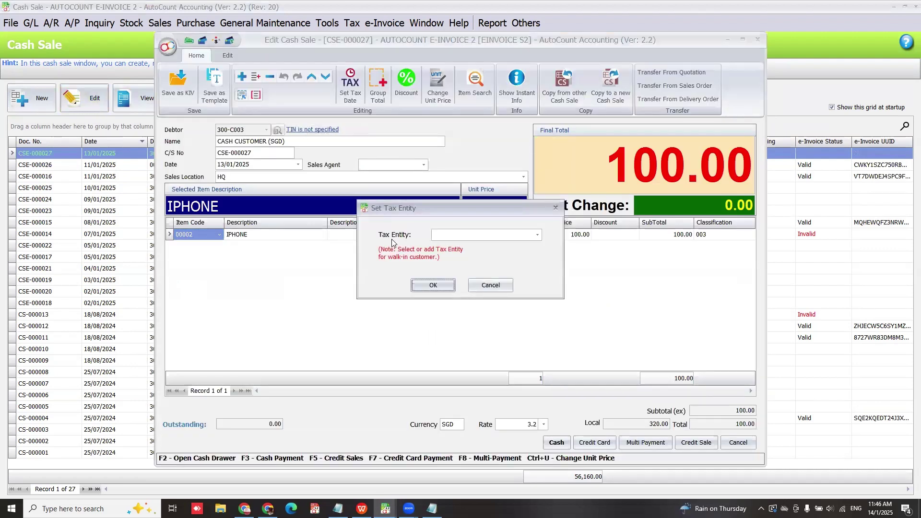
{"action": "left_click", "coordinate": [538, 235]}
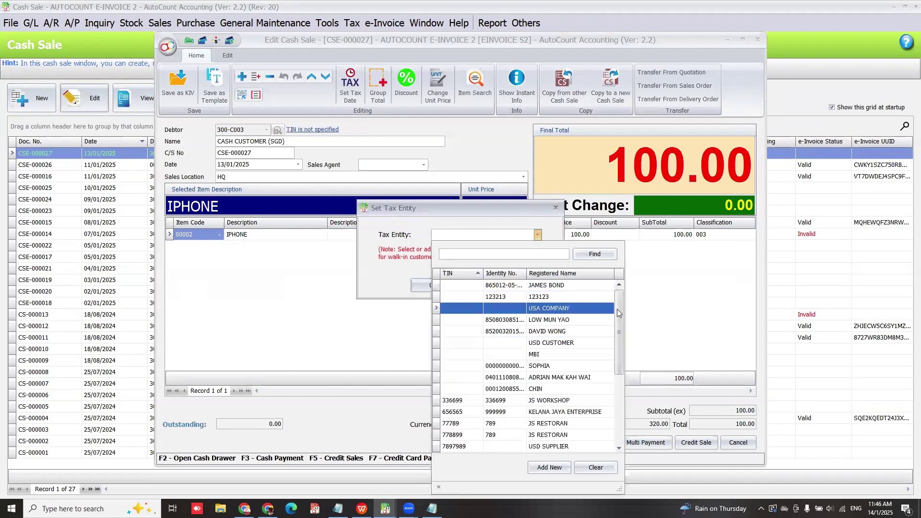
{"action": "left_click_drag", "start_coordinate": [617, 309], "coordinate": [619, 383]}
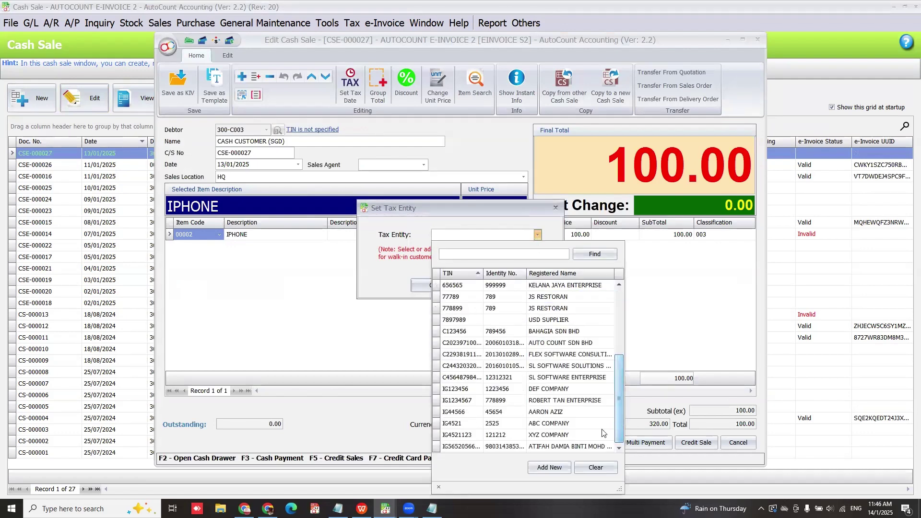
{"action": "left_click", "coordinate": [550, 468]}
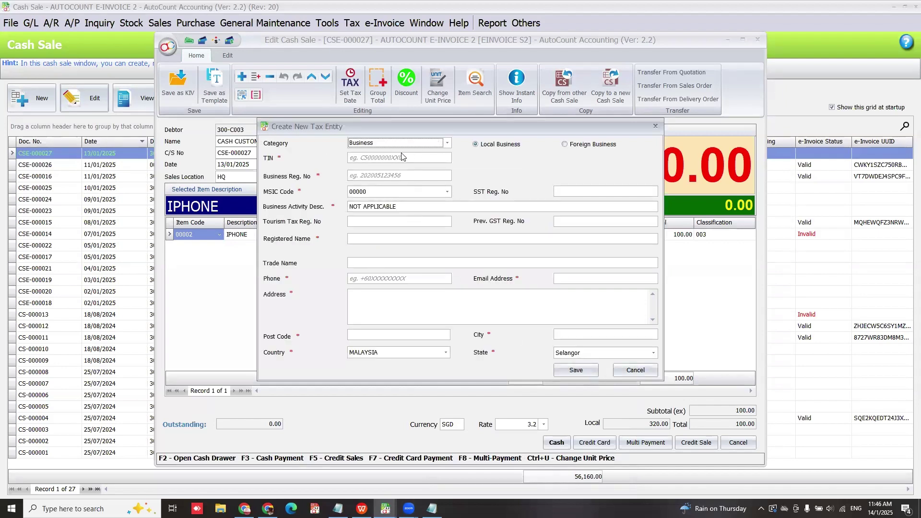
{"action": "left_click", "coordinate": [447, 144]}
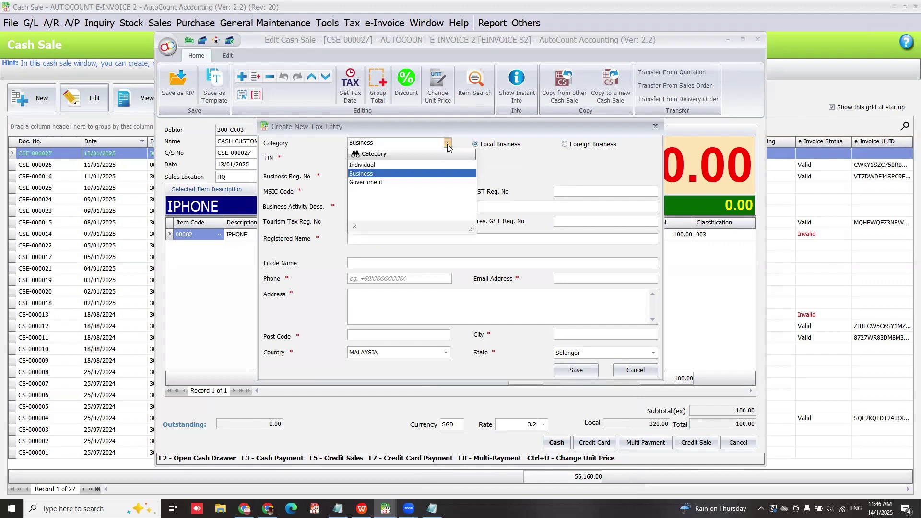
{"action": "left_click", "coordinate": [384, 171]}
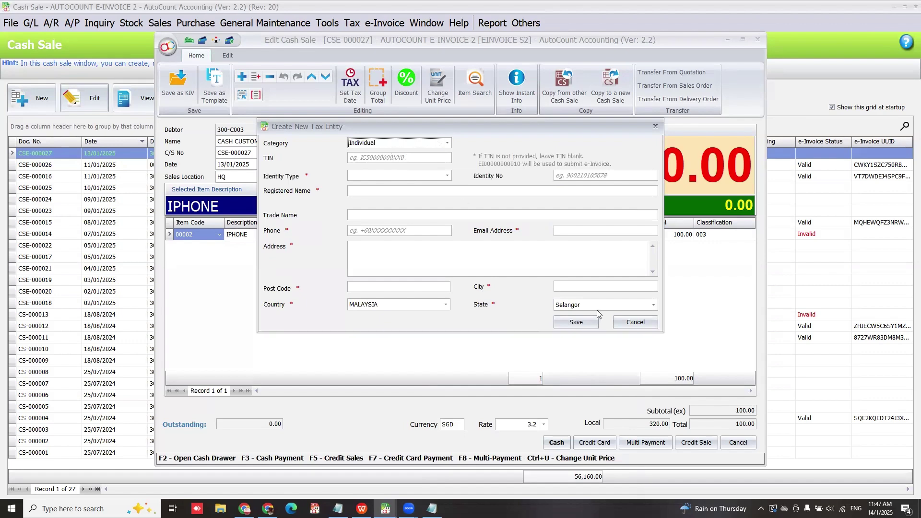
{"action": "left_click", "coordinate": [635, 322]}
{"action": "left_click", "coordinate": [469, 246]}
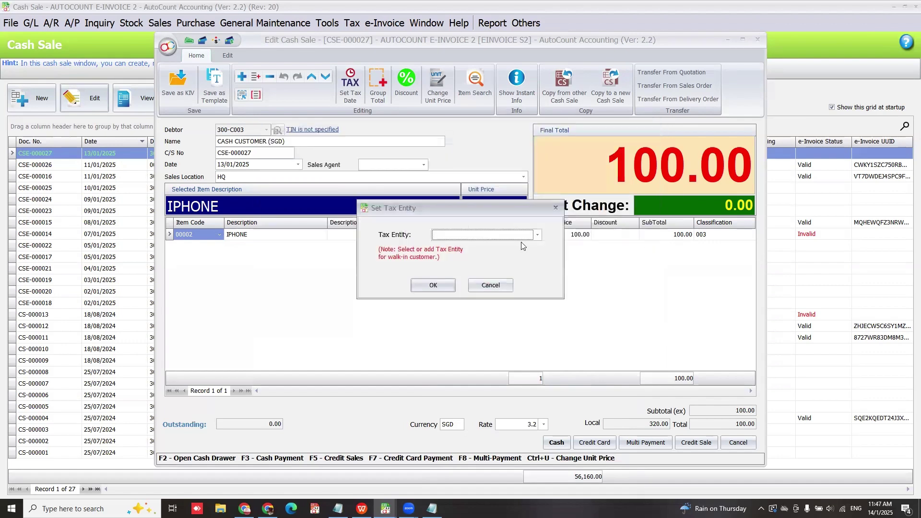
Assign an existing individual's MyKAD tax entity to the cash sale.
{"action": "left_click", "coordinate": [538, 235]}
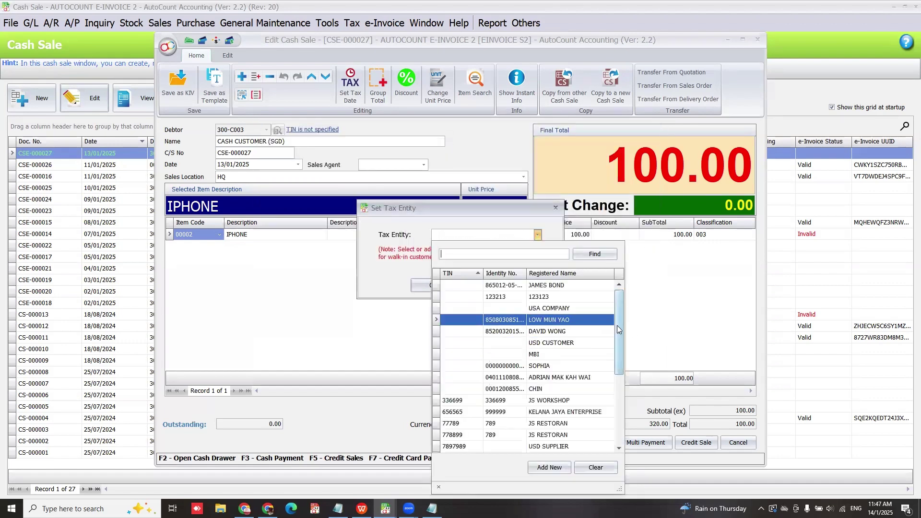
{"action": "scroll", "coordinate": [617, 325], "scroll_direction": "down", "scroll_amount": 1}
{"action": "left_click", "coordinate": [556, 343]}
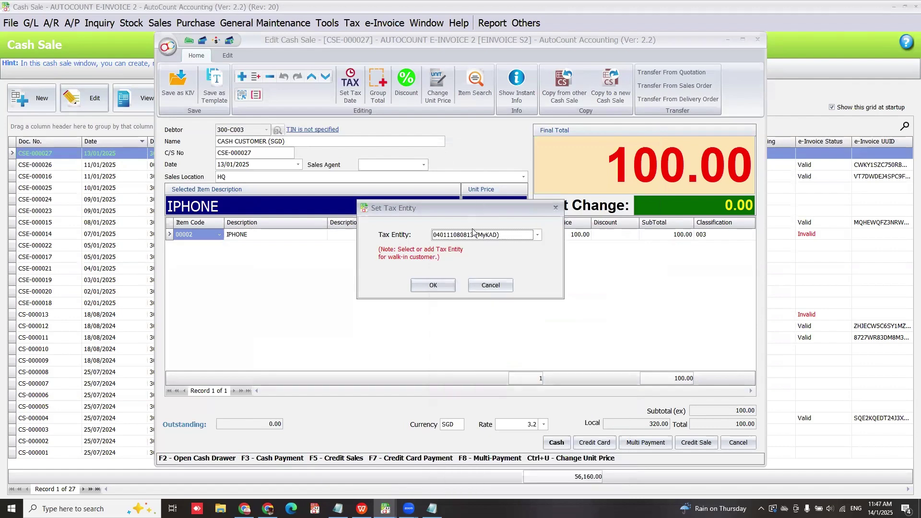
{"action": "left_click", "coordinate": [432, 285]}
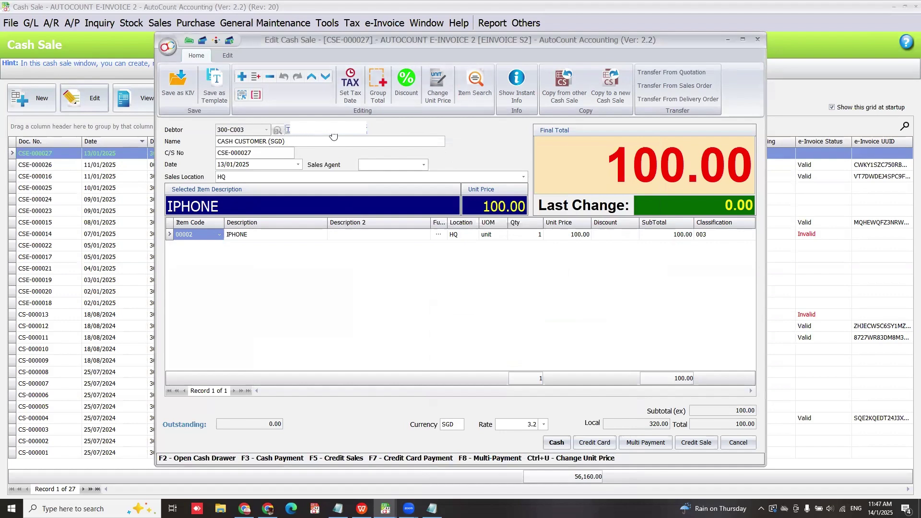
Save the cash sale again with cash payment and refresh the cash sale list to update its e-Invoice status.
{"action": "left_click", "coordinate": [567, 439]}
{"action": "left_click", "coordinate": [429, 335]}
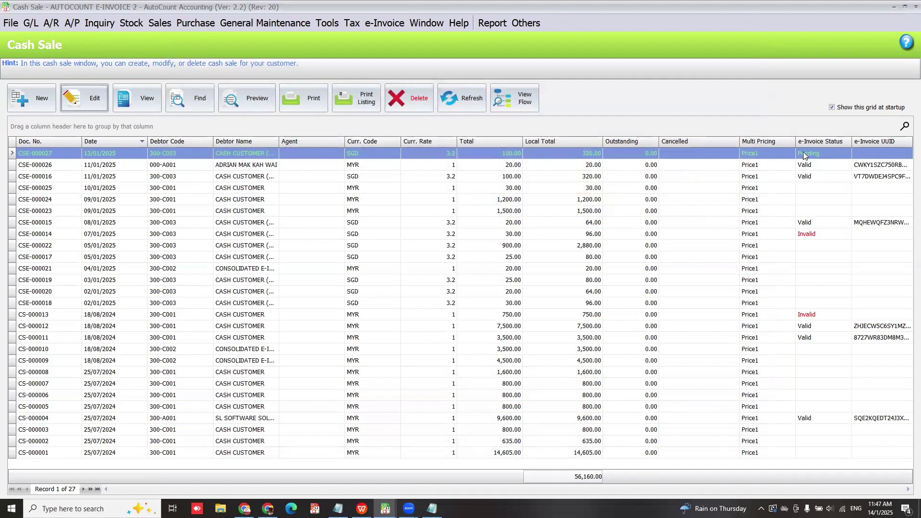
{"action": "left_click", "coordinate": [455, 98]}
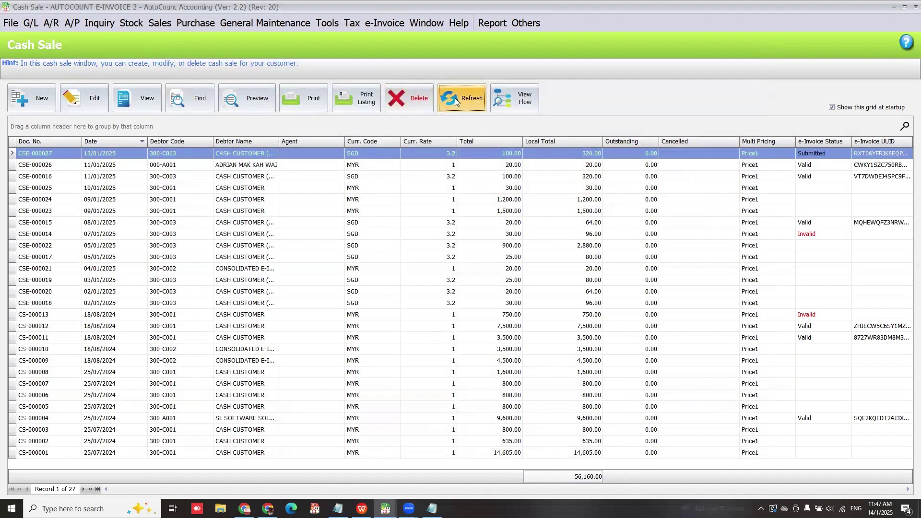
{"action": "left_click", "coordinate": [455, 98]}
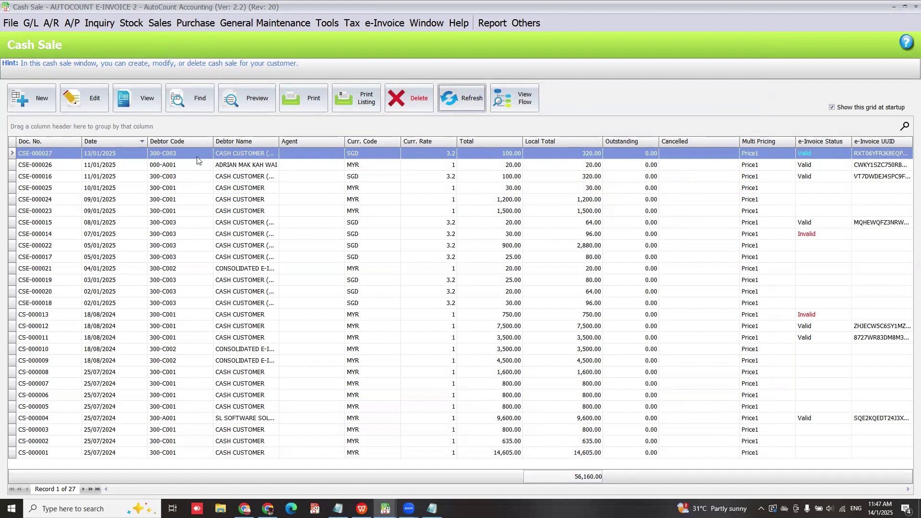
Create another cash sale with the MYR debtor CASH CUSTOMER.
{"action": "left_click", "coordinate": [51, 108]}
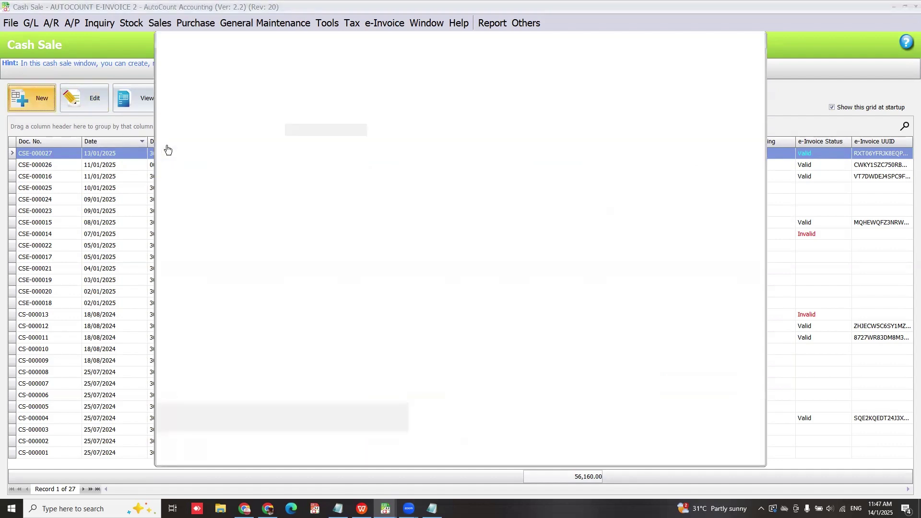
{"action": "left_click", "coordinate": [266, 130]}
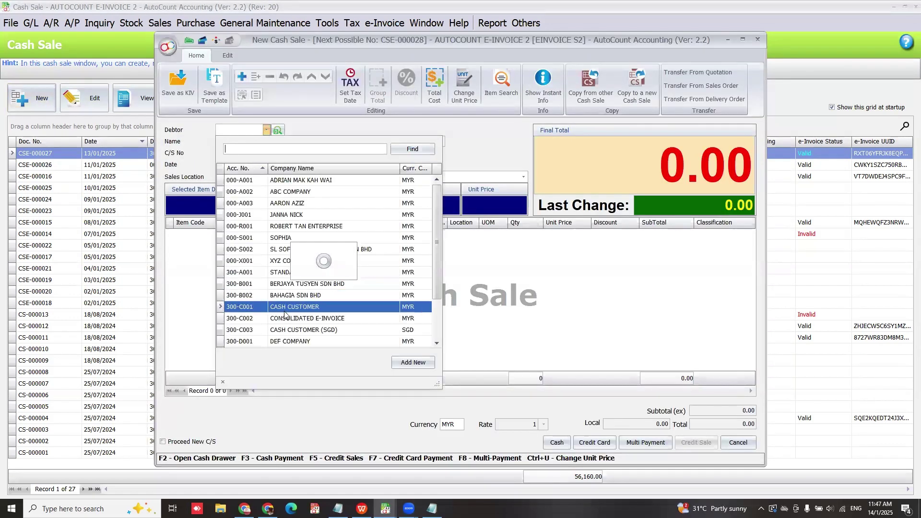
{"action": "left_click", "coordinate": [294, 307]}
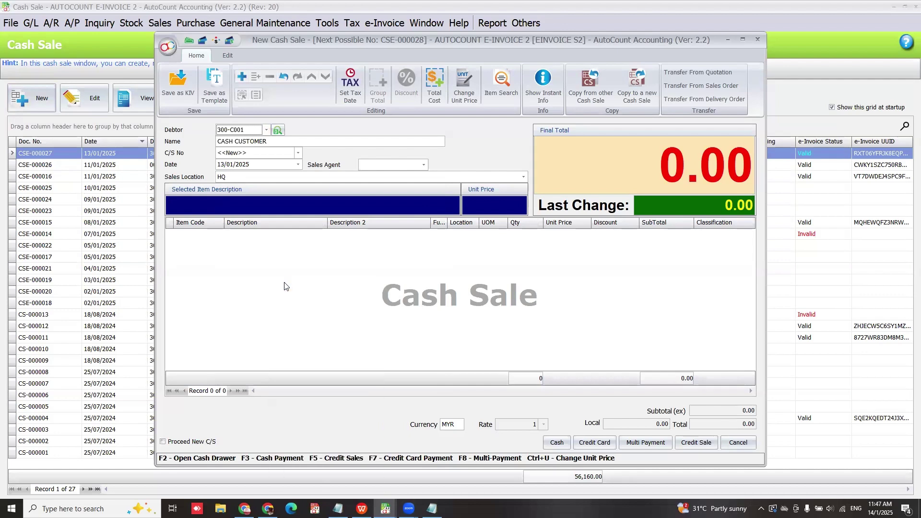
Add item 00002 (IPHONE) as the detail line of the new MYR cash sale.
{"action": "left_click", "coordinate": [211, 234]}
{"action": "left_click", "coordinate": [219, 236]}
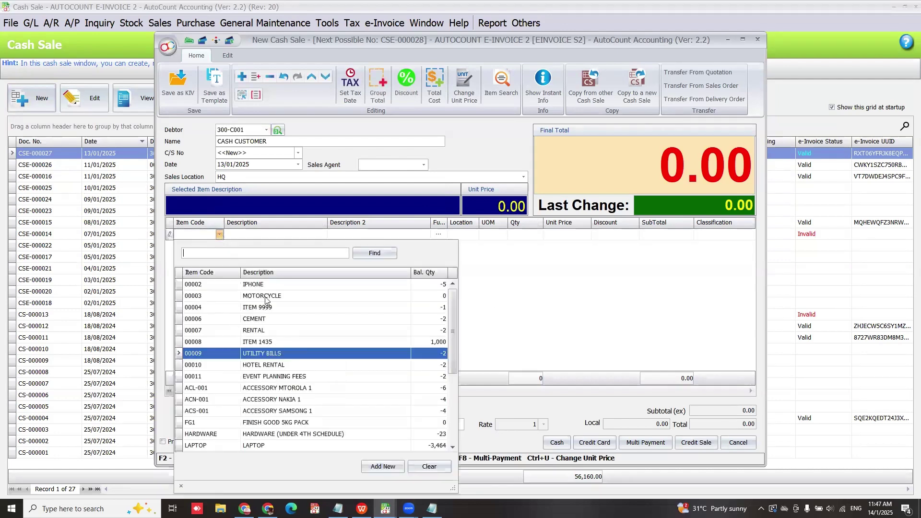
{"action": "left_click", "coordinate": [225, 283]}
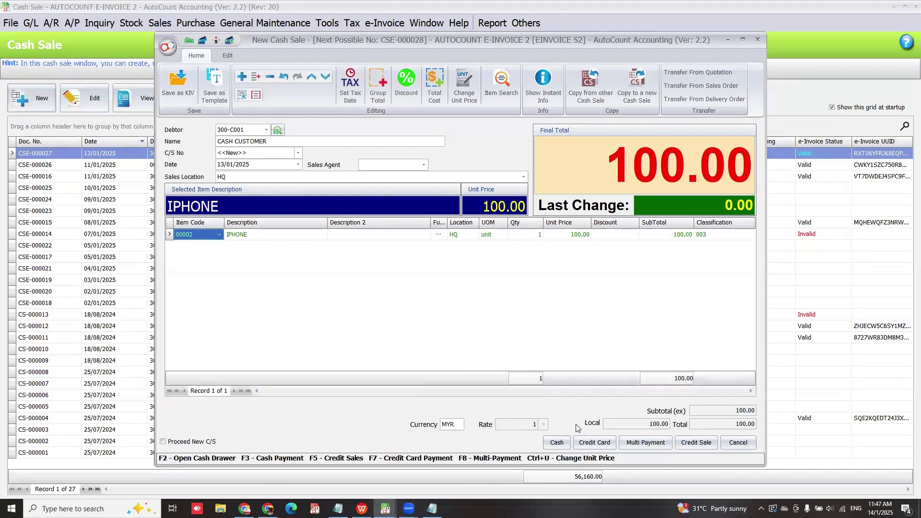
Pay the MYR cash sale with 100 in cash and save it.
{"action": "left_click", "coordinate": [556, 442]}
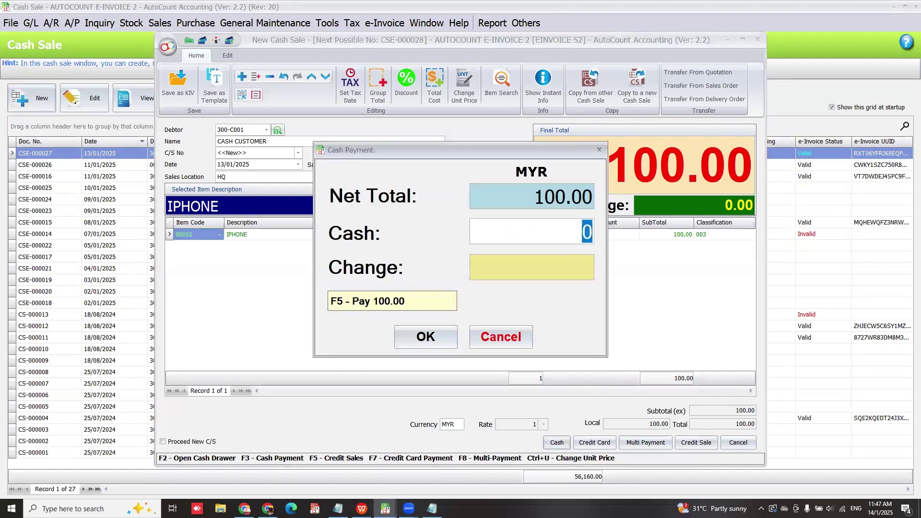
{"action": "type", "text": "100"}
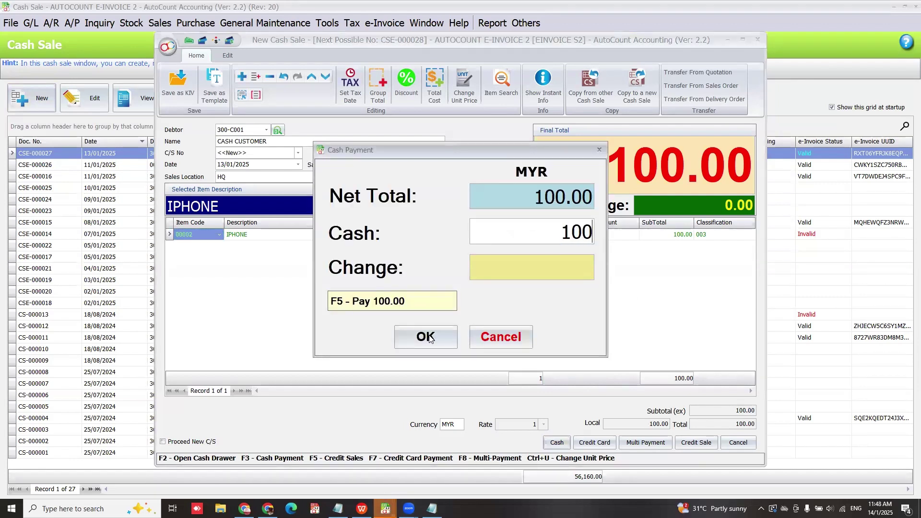
{"action": "left_click", "coordinate": [406, 340]}
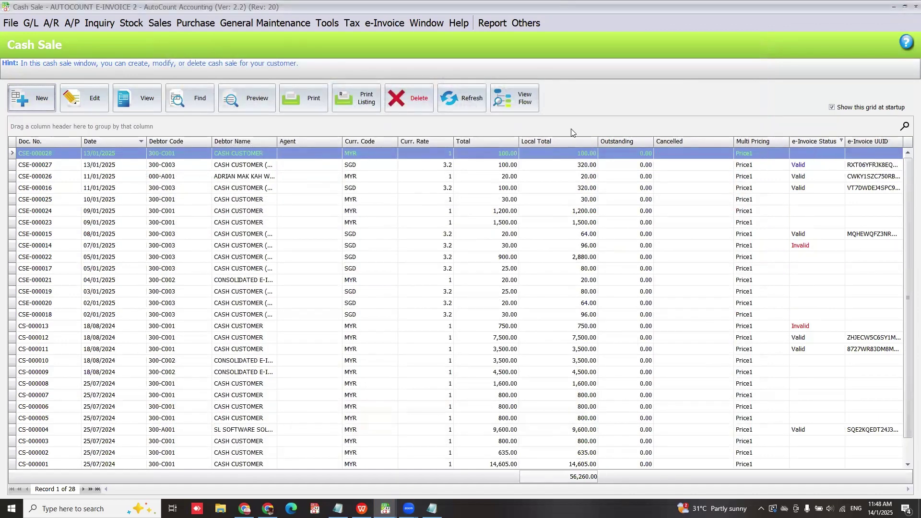
Open the newly saved MYR cash sale to inspect its debtor details and close it without changes.
{"action": "left_click", "coordinate": [86, 106]}
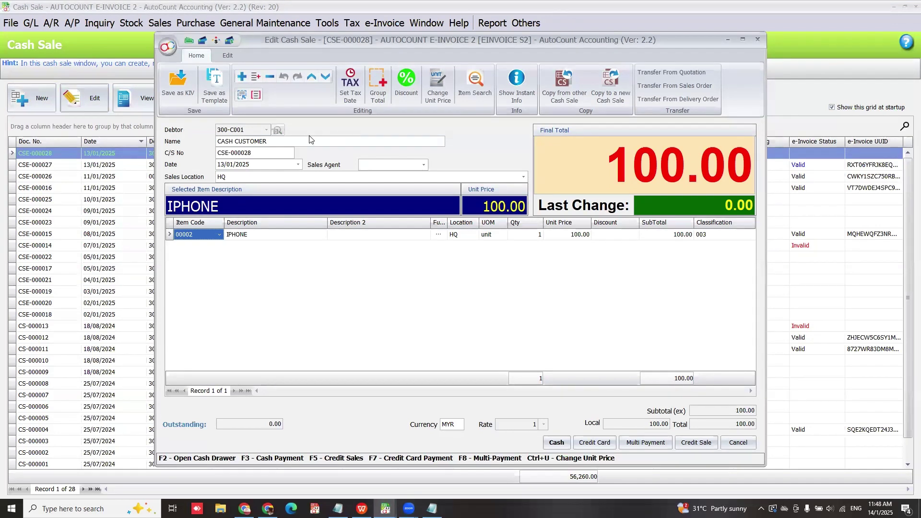
{"action": "left_click", "coordinate": [758, 40]}
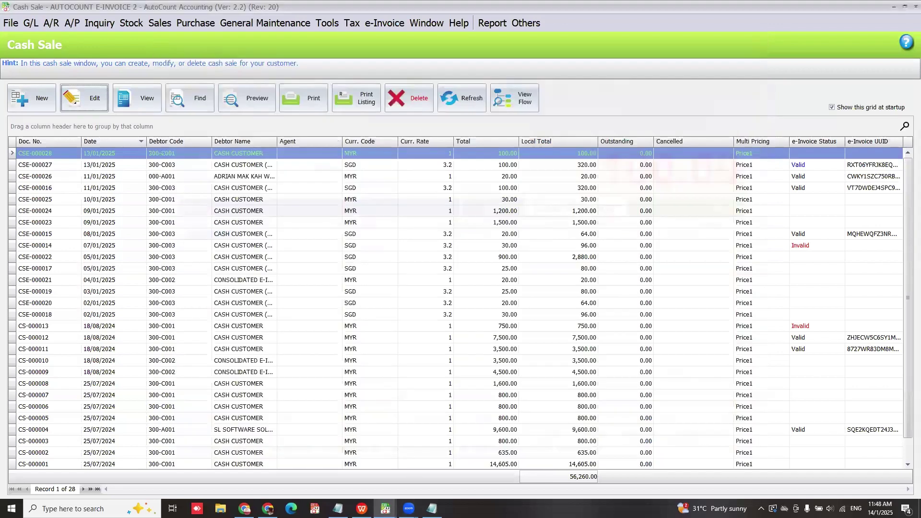
Switch to the WPS training presentation and advance to the Scenario 3a slide on on-the-spot B2C e-invoice requests.
{"action": "key", "text": "alt+Tab"}
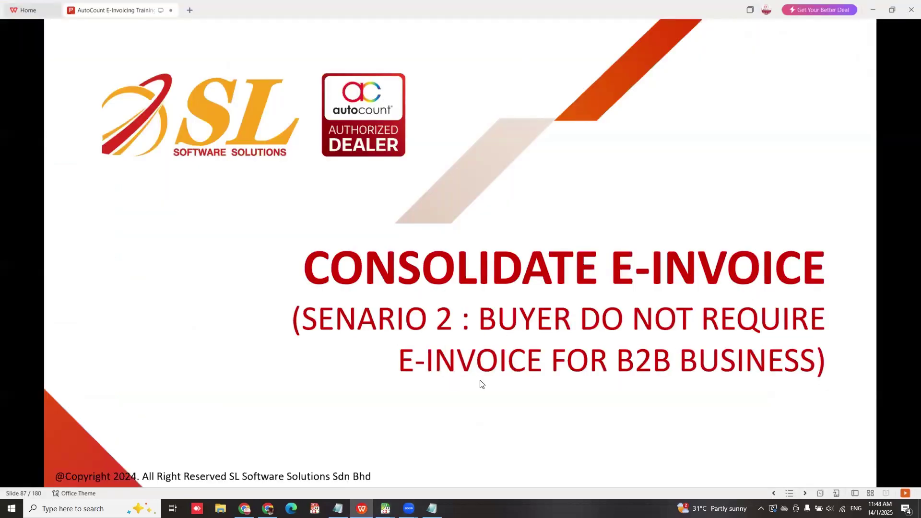
{"action": "scroll", "coordinate": [568, 354], "scroll_direction": "down", "scroll_amount": 1}
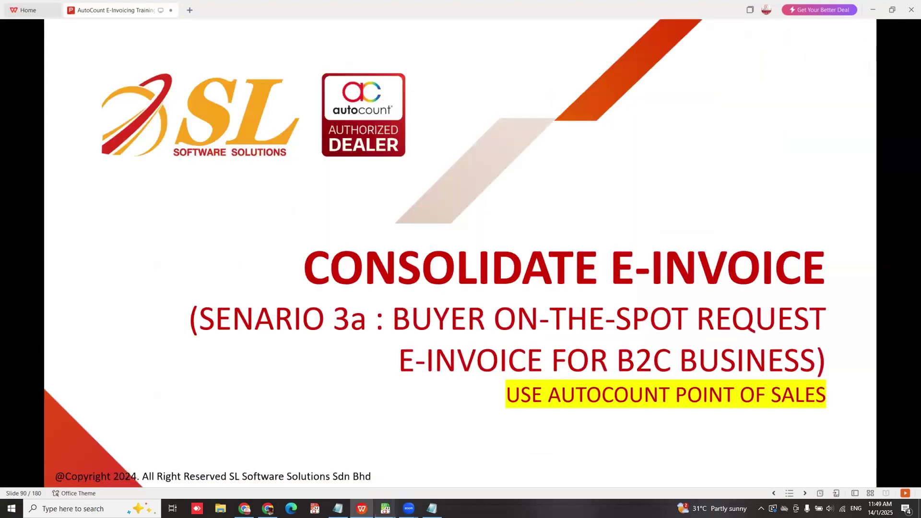
Switch to AutoCount Accounting and create a new sales invoice with CONSOLIDATED E-INVOICE as the debtor.
{"action": "left_click", "coordinate": [385, 510]}
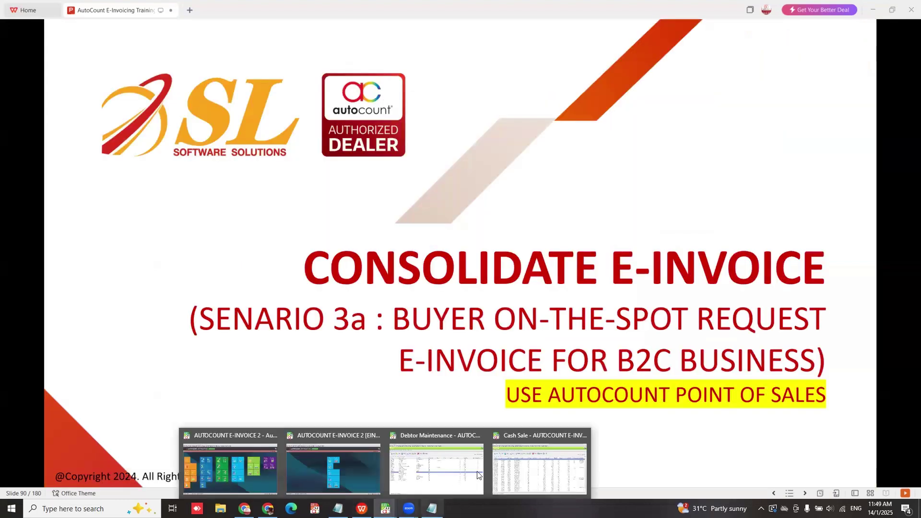
{"action": "left_click", "coordinate": [209, 461]}
{"action": "left_click", "coordinate": [160, 23]}
{"action": "left_click", "coordinate": [194, 89]}
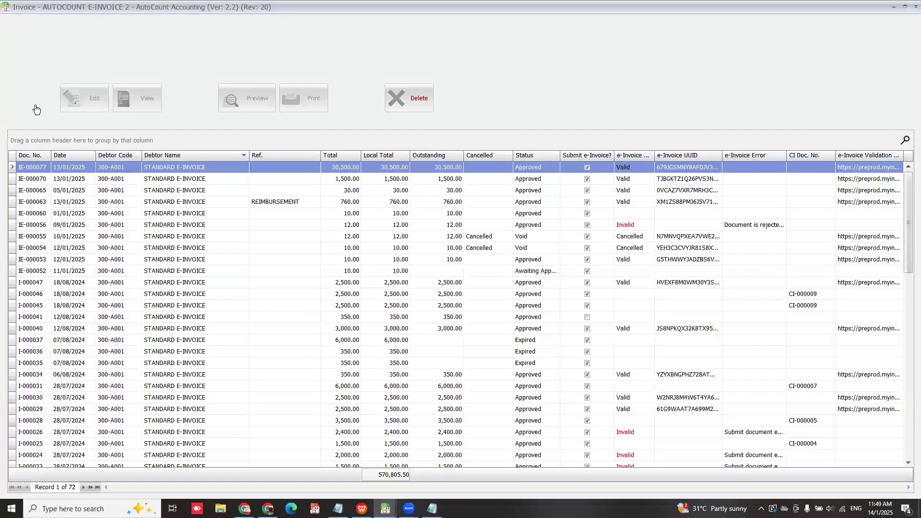
{"action": "left_click", "coordinate": [35, 106]}
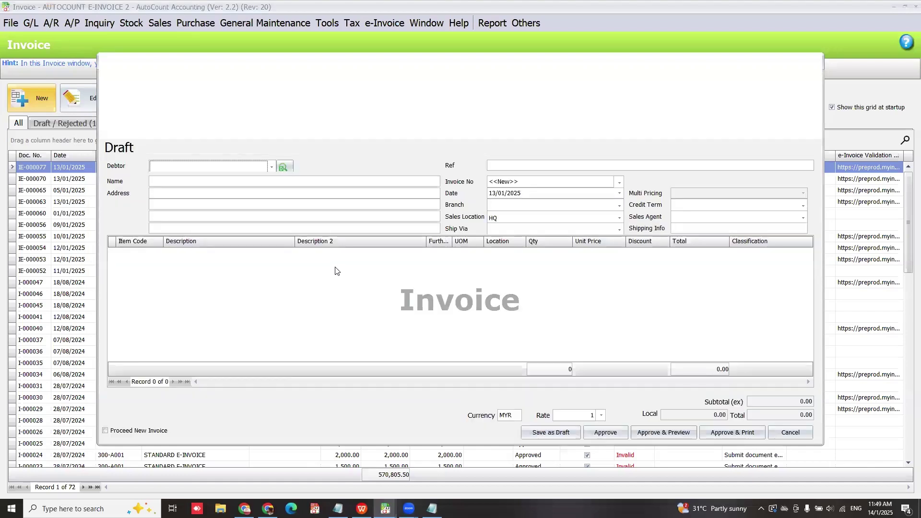
{"action": "left_click", "coordinate": [272, 167]}
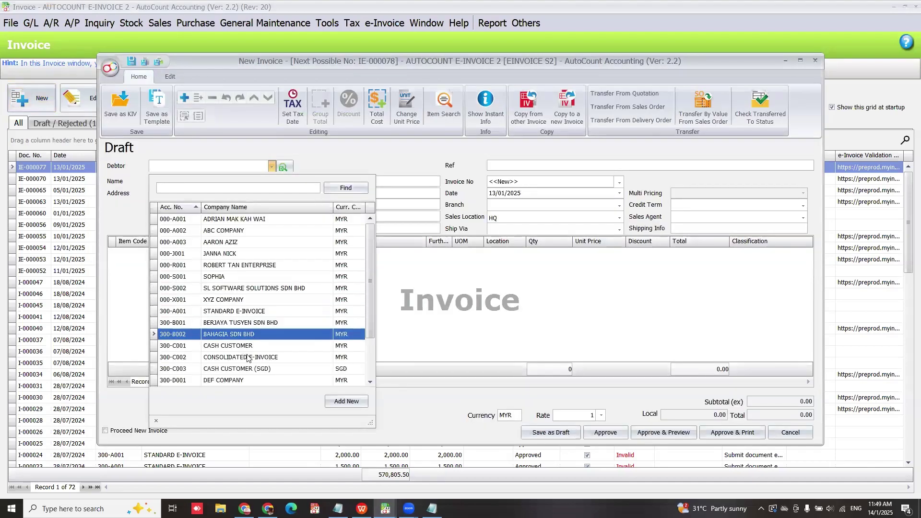
{"action": "left_click", "coordinate": [248, 357]}
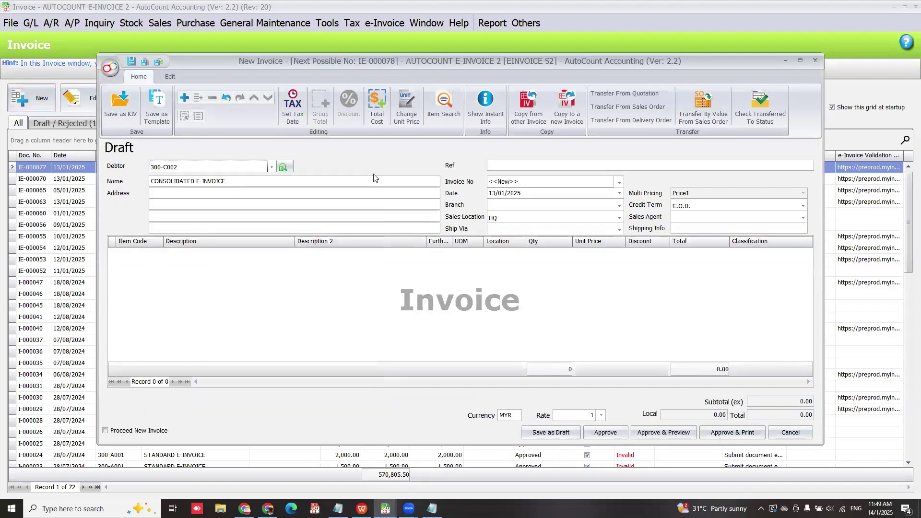
Add item 00004 (ITEM 9999) as the invoice's detail line and approve the invoice.
{"action": "right_click", "coordinate": [193, 296]}
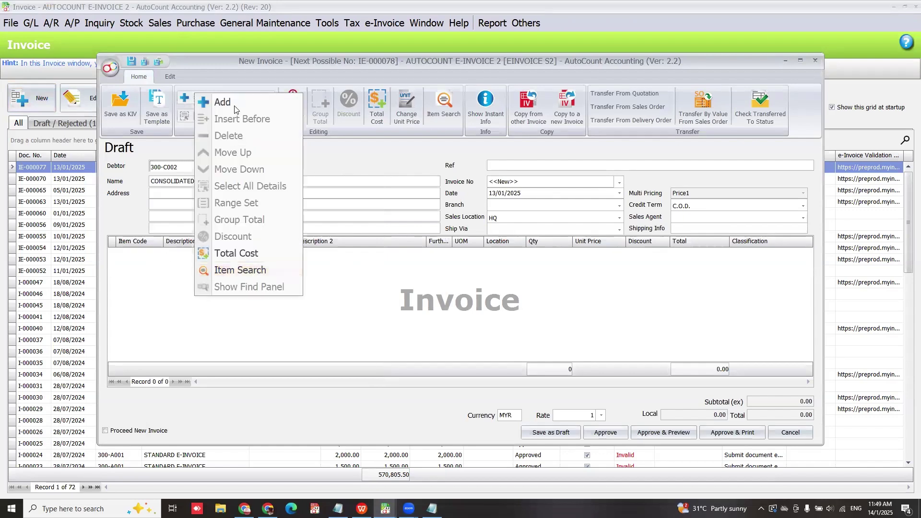
{"action": "left_click", "coordinate": [211, 98]}
{"action": "left_click", "coordinate": [159, 253]}
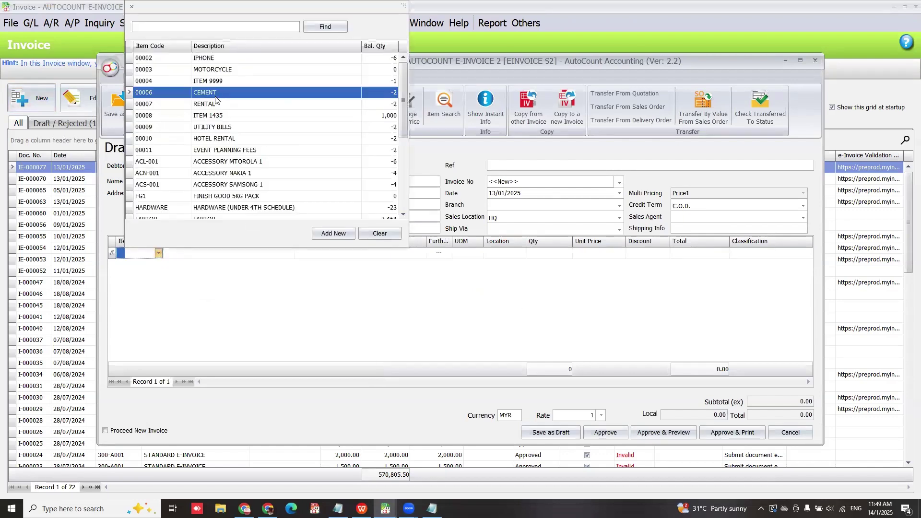
{"action": "left_click", "coordinate": [221, 82]}
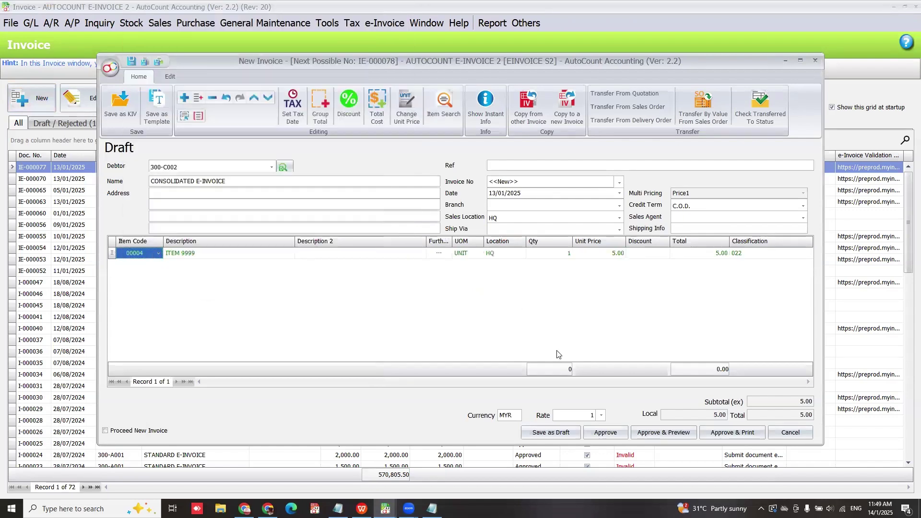
{"action": "left_click", "coordinate": [606, 433]}
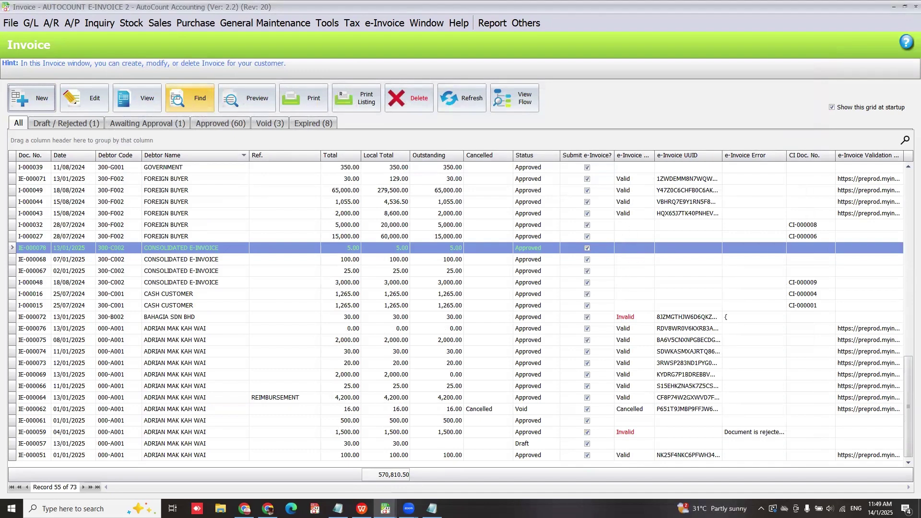
Switch to the WPS training presentation and advance to the Illustration 5 slide on individual buyers' TIN or identification number.
{"action": "left_click", "coordinate": [361, 508]}
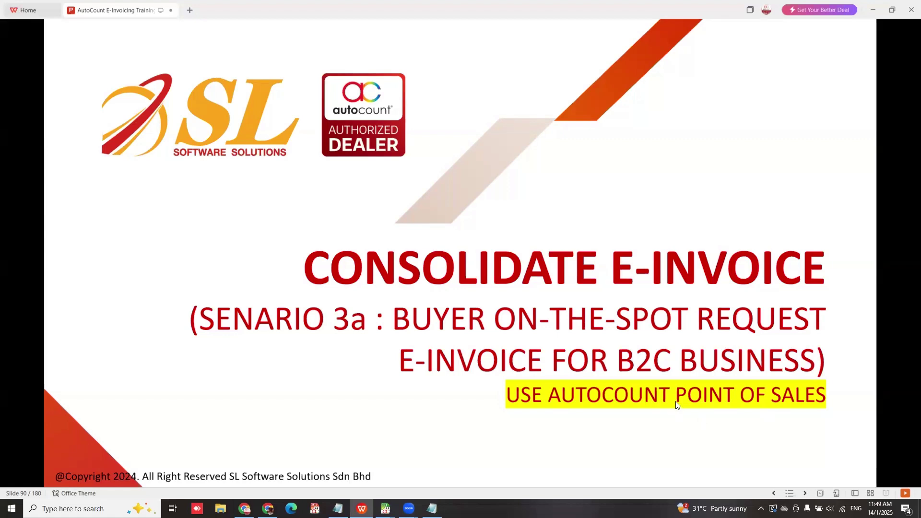
{"action": "left_click", "coordinate": [773, 386]}
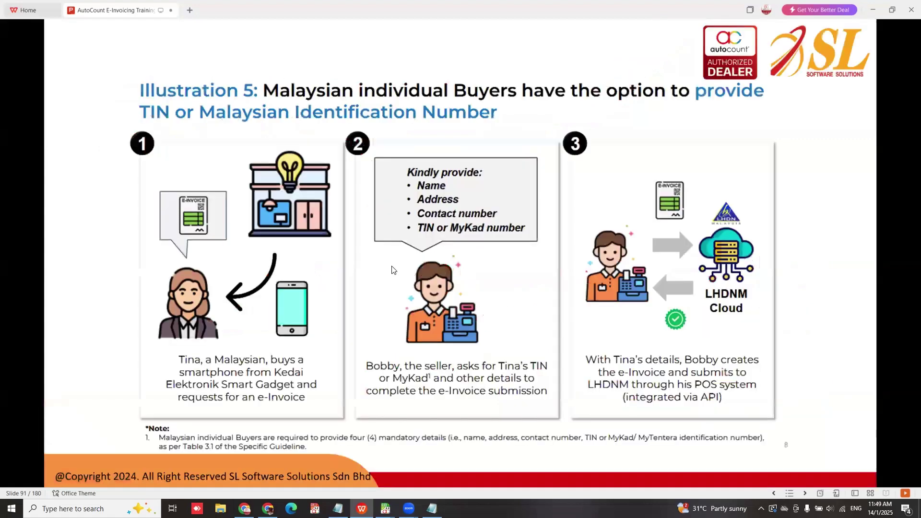